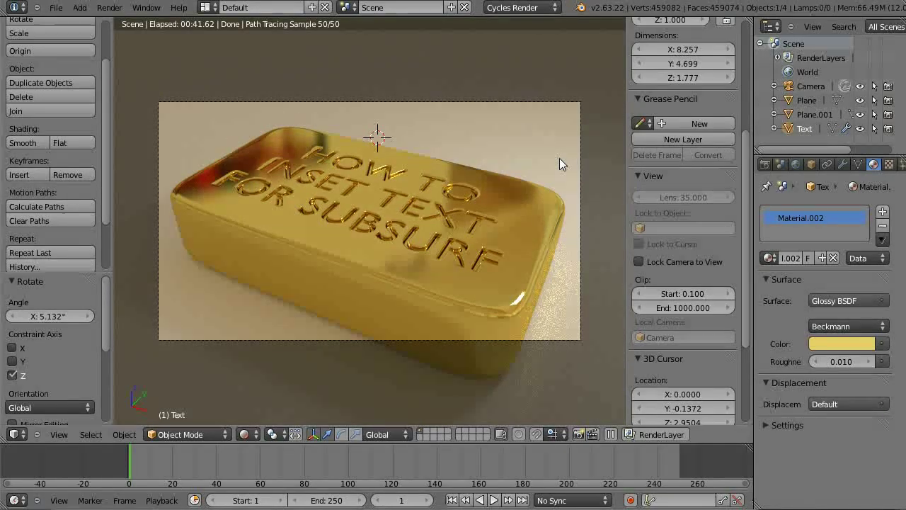
- Render the engraved gold bar scene in Cycles and view the Render Result
key(F12)
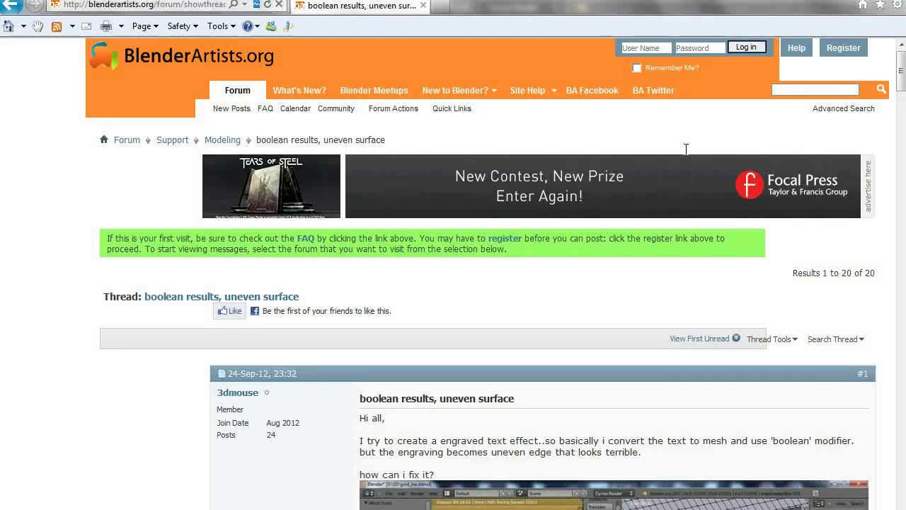
- Scroll the 'boolean results, uneven surface' thread down to its posted screenshots
scroll(663, 265, down, 5)
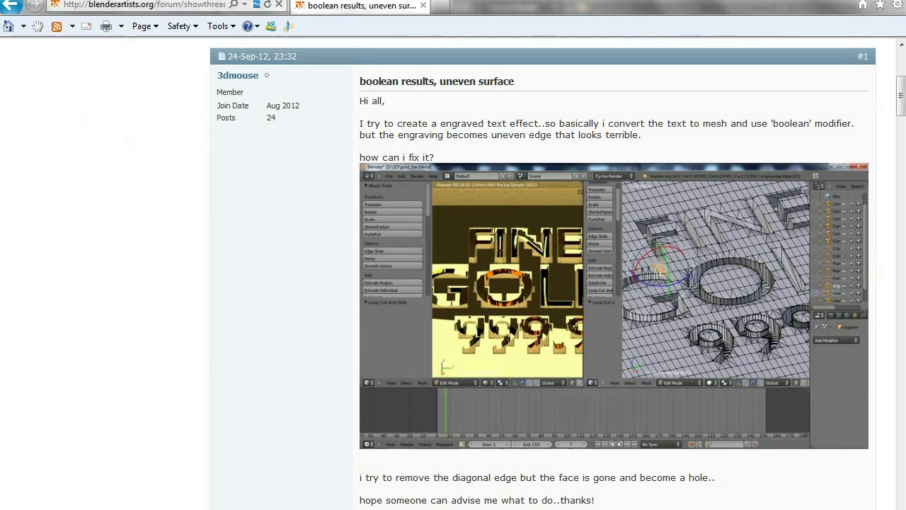
scroll(768, 184, down, 10)
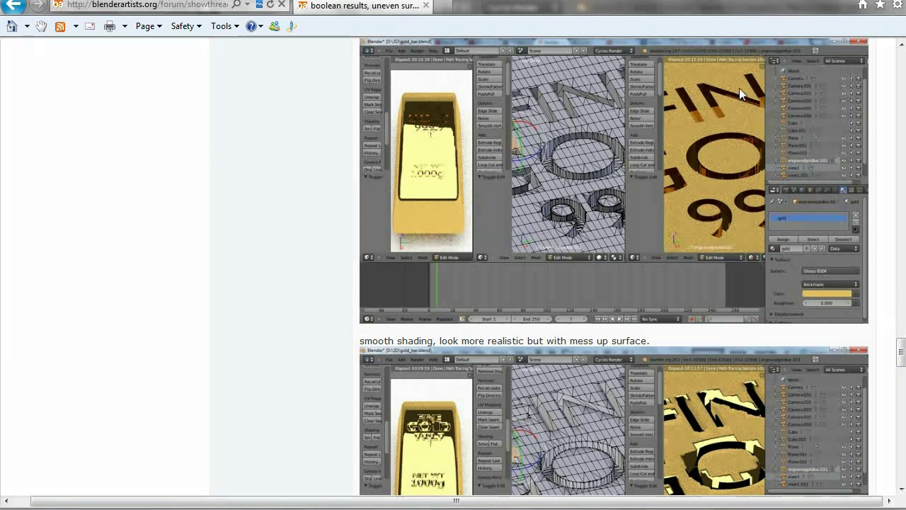
- Delete the default cube and lamp and add a text object, viewed from top
key(alt+Tab)
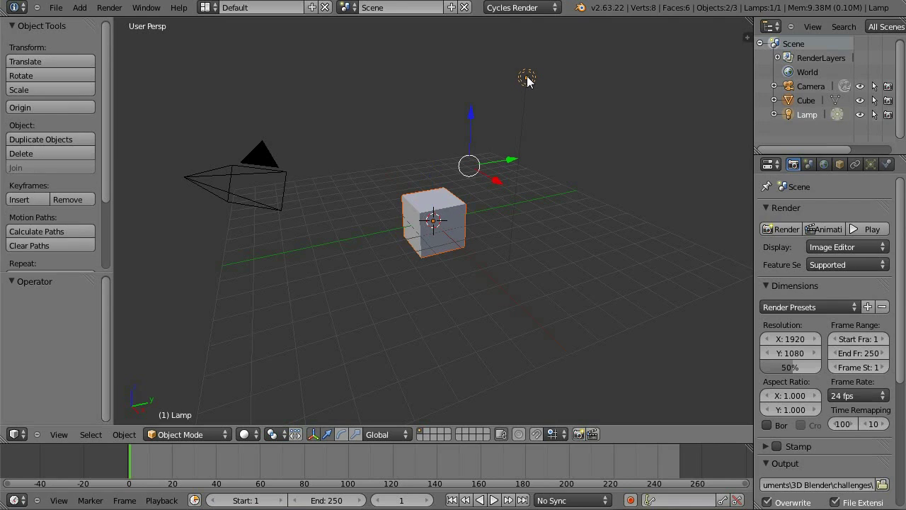
key(x)
click(529, 79)
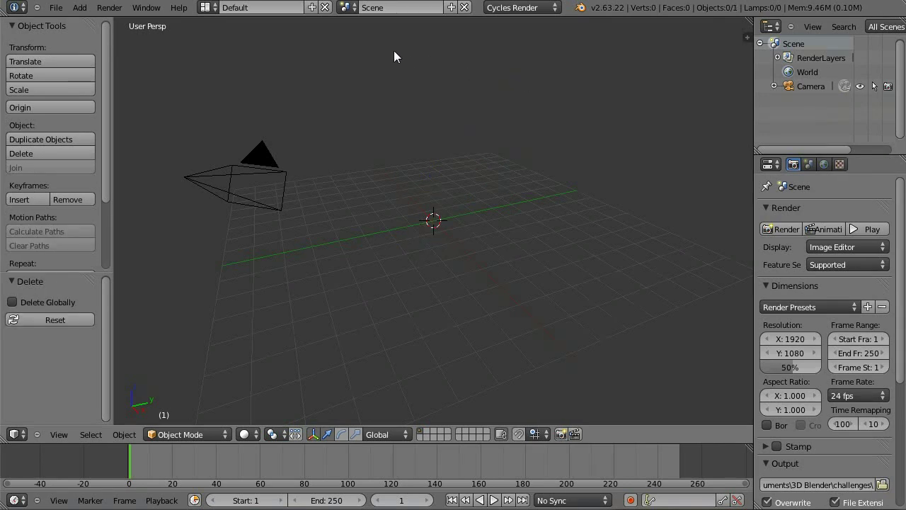
click(76, 7)
mouse_move(92, 67)
click(116, 79)
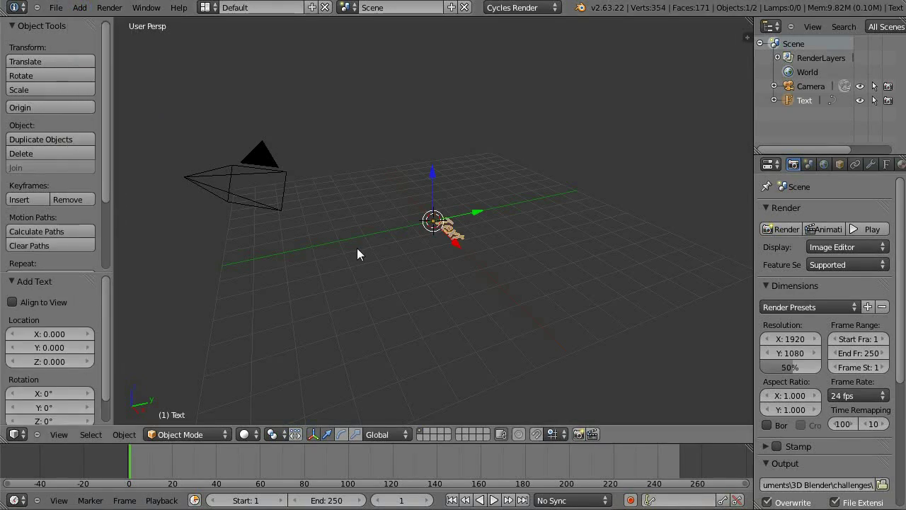
key(KP_7)
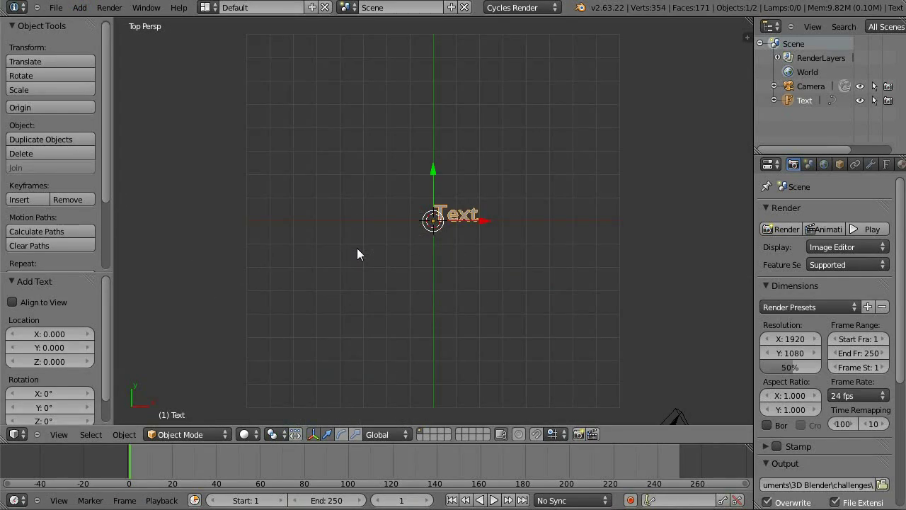
- Replace the placeholder text with three lines: FINE, GOLD, 999.9
key(Tab)
key(BackSpace)
key(BackSpace)
key(BackSpace)
key(BackSpace)
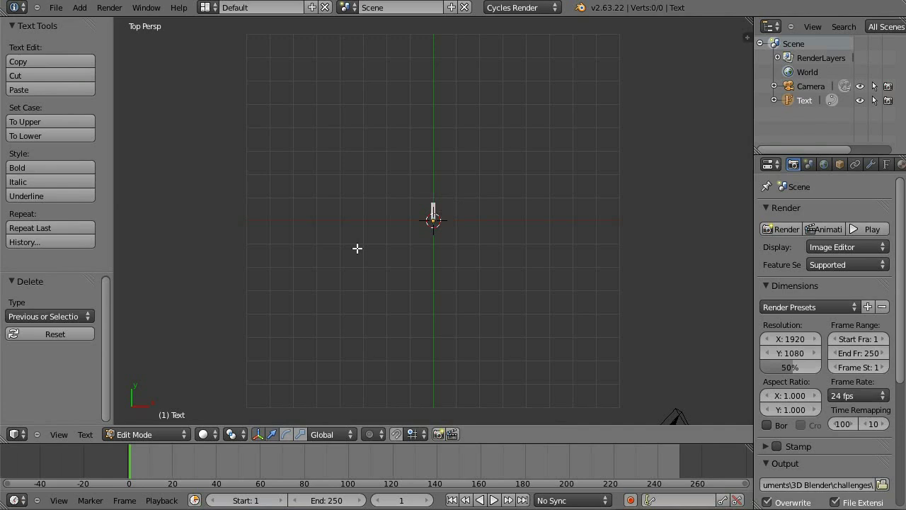
text(FINE)
key(Return)
text(GOLD)
key(Return)
text(999.9)
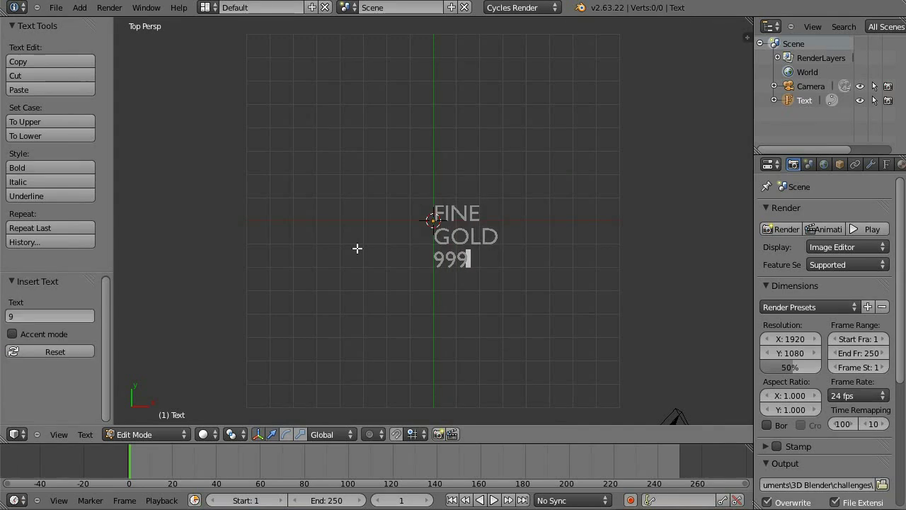
key(Tab)
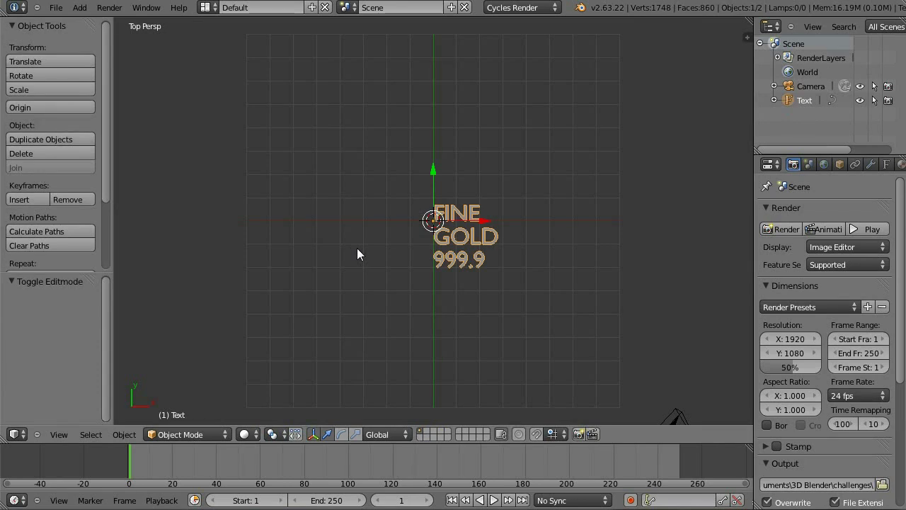
- Set the text's paragraph alignment to Center and frame it in the view
click(886, 164)
scroll(813, 297, down, 8)
scroll(813, 345, down, 6)
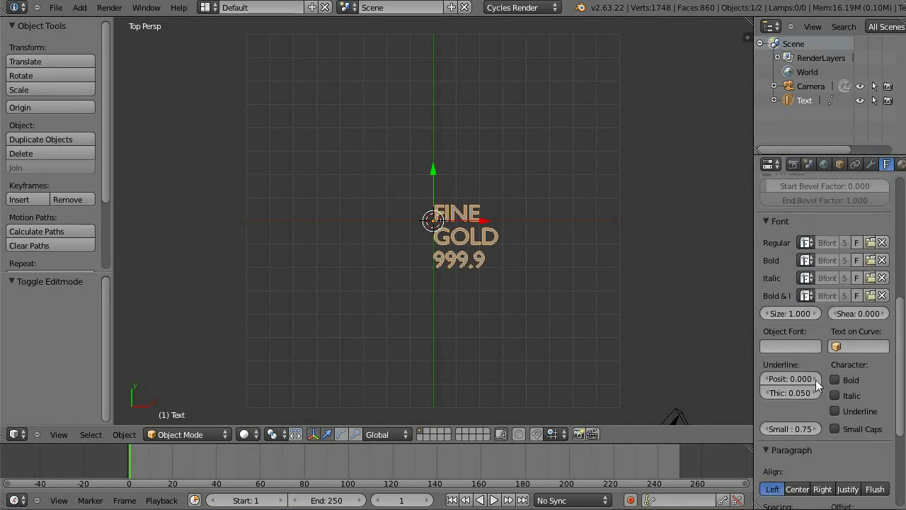
click(798, 404)
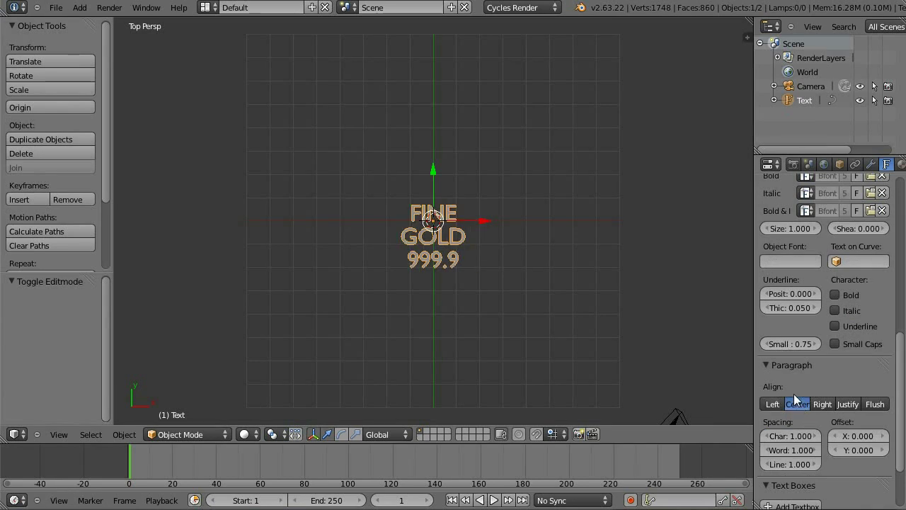
key(KP_Decimal)
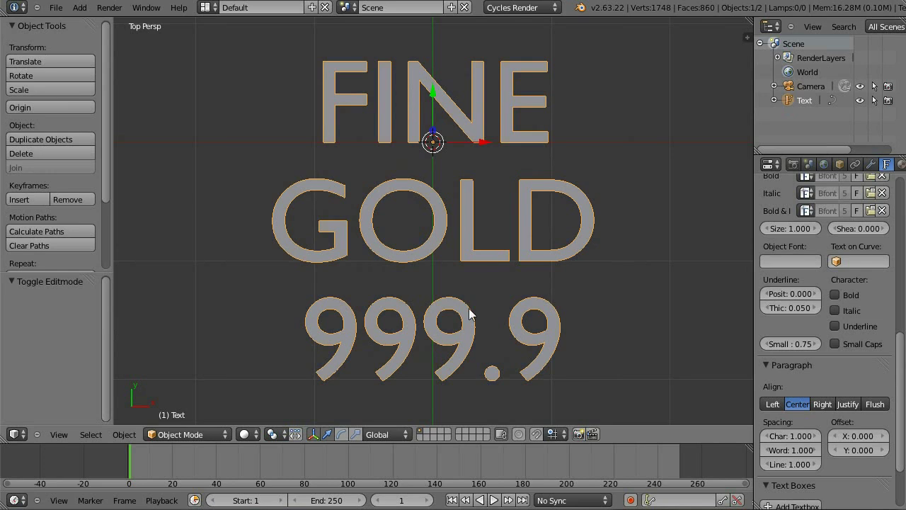
- Convert the text to a curve with lower preview resolution and 3D shape
click(128, 434)
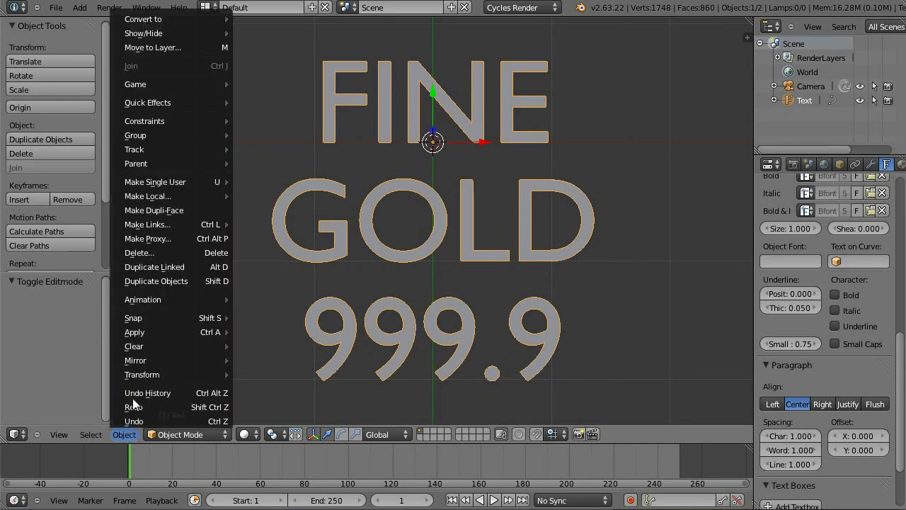
mouse_move(174, 22)
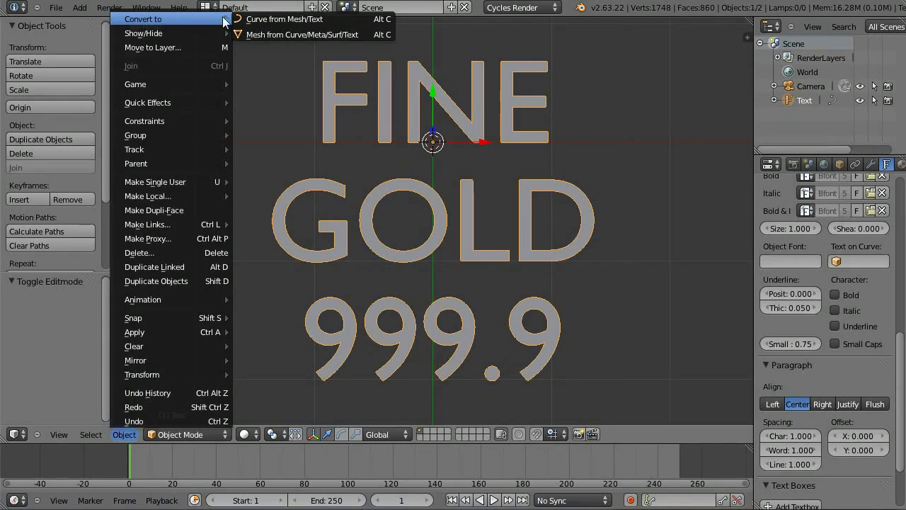
click(251, 18)
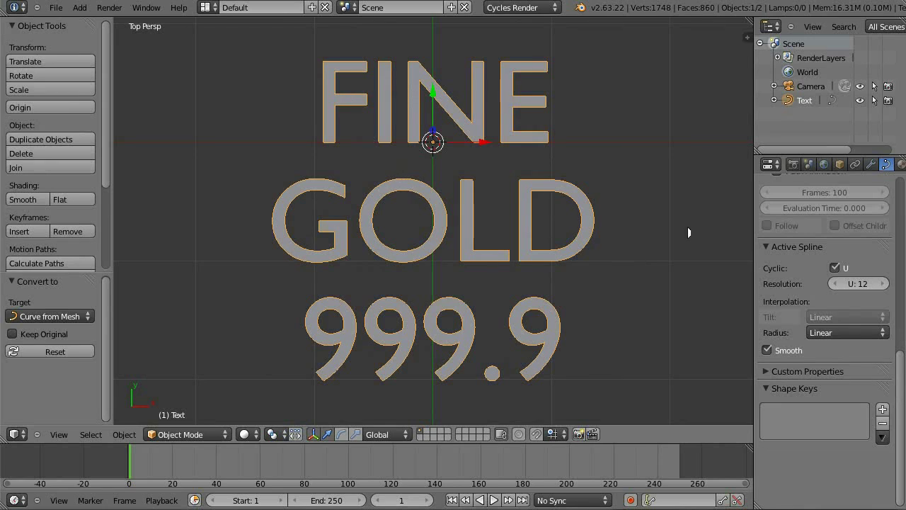
scroll(843, 190, up, 12)
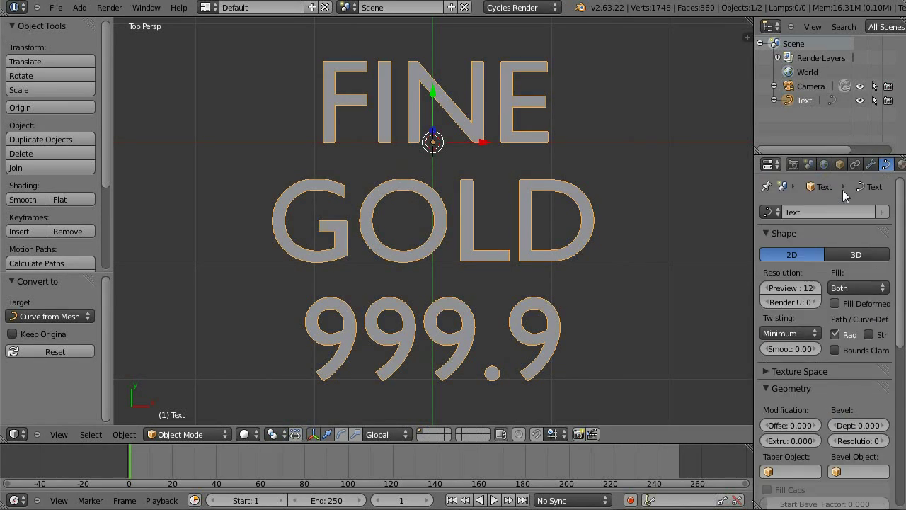
drag(801, 283, 669, 291)
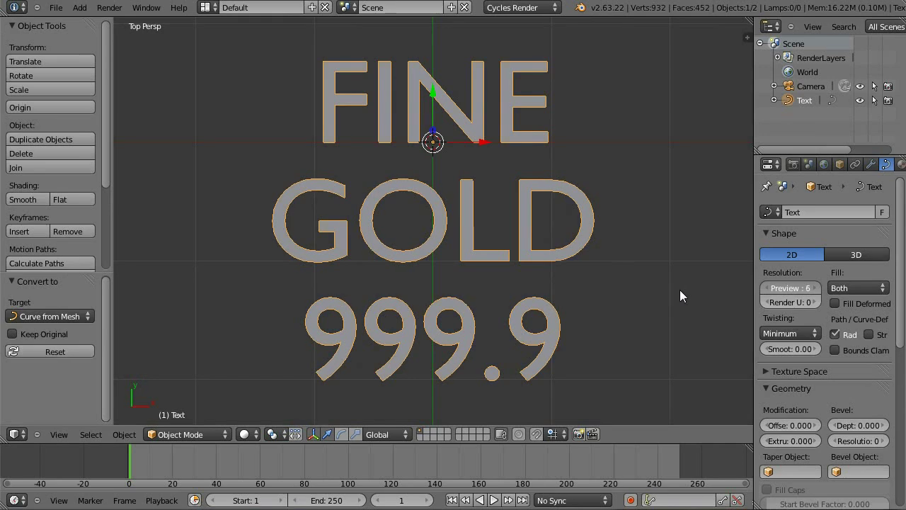
click(875, 255)
- Set all of the curve's control point handles to Free
key(Tab)
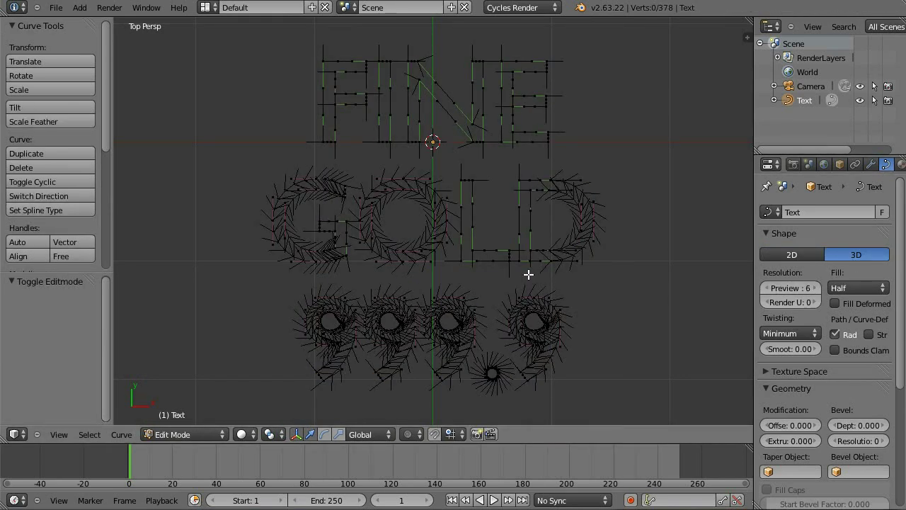
key(a)
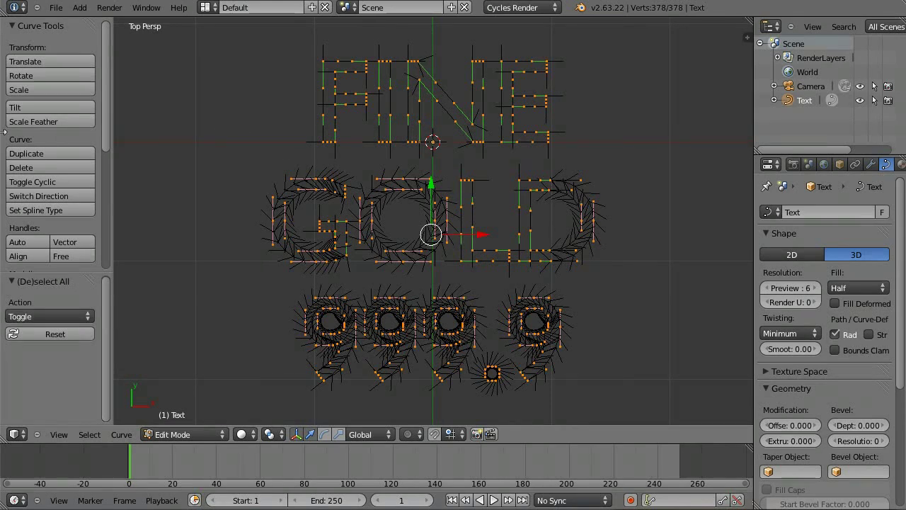
click(63, 252)
key(Tab)
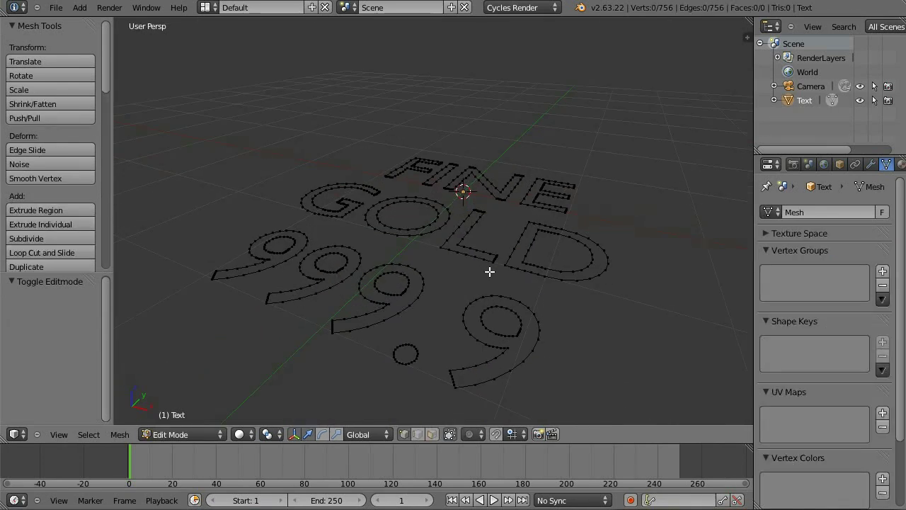
- Extrude the letter outlines twice along Z to form two-tier walls
key(a)
key(e)
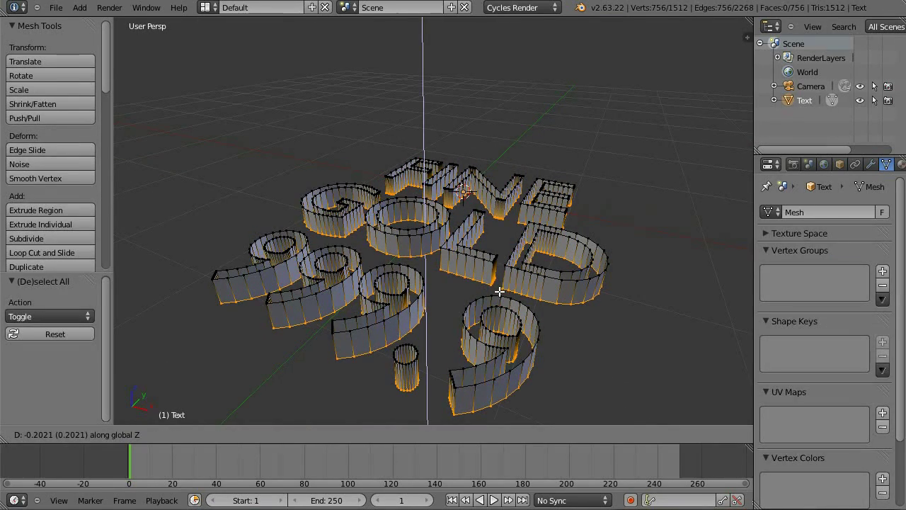
click(500, 302)
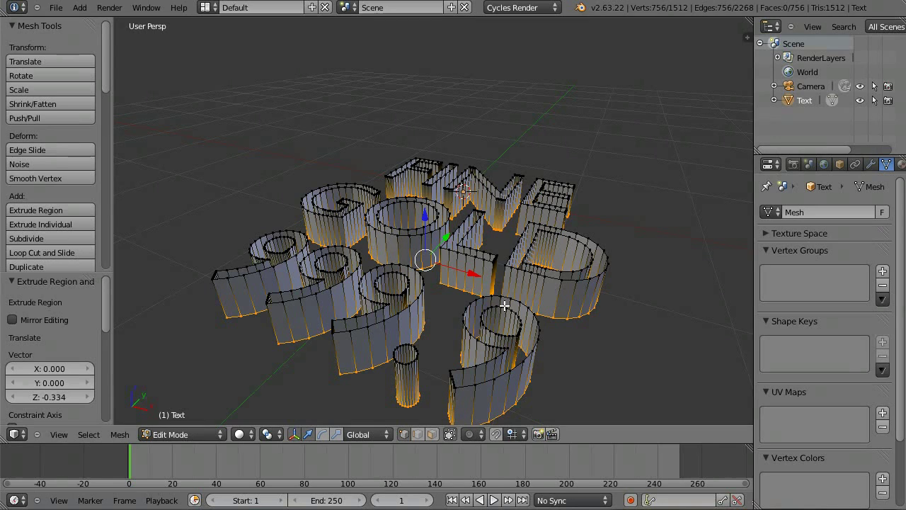
key(e)
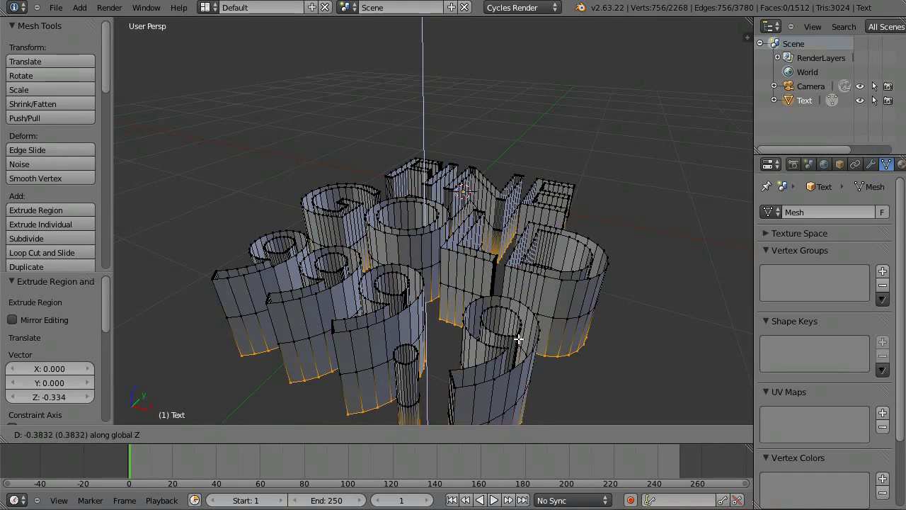
click(521, 335)
key(Tab)
- Try a Solidify modifier at thickness -0.0856, then remove it
key(KP_7)
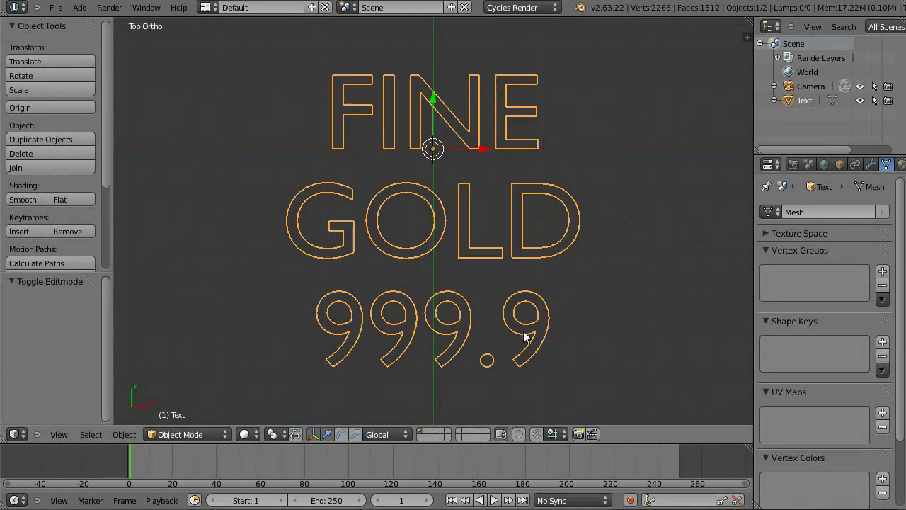
scroll(531, 311, up, 3)
click(870, 165)
click(825, 211)
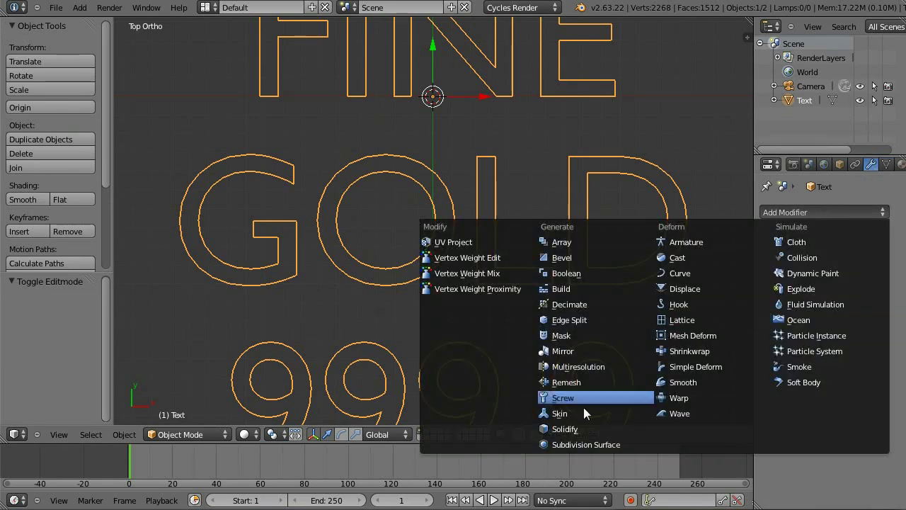
click(573, 428)
drag(814, 278, 789, 286)
click(881, 235)
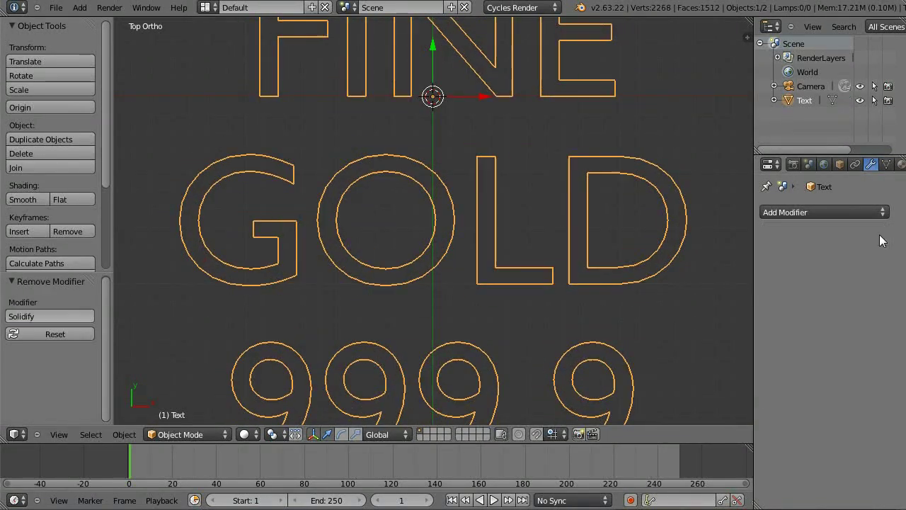
- In edit mode, side view, box-select the lower half of the letter vertices
middle_drag(694, 241, 626, 256)
key(Tab)
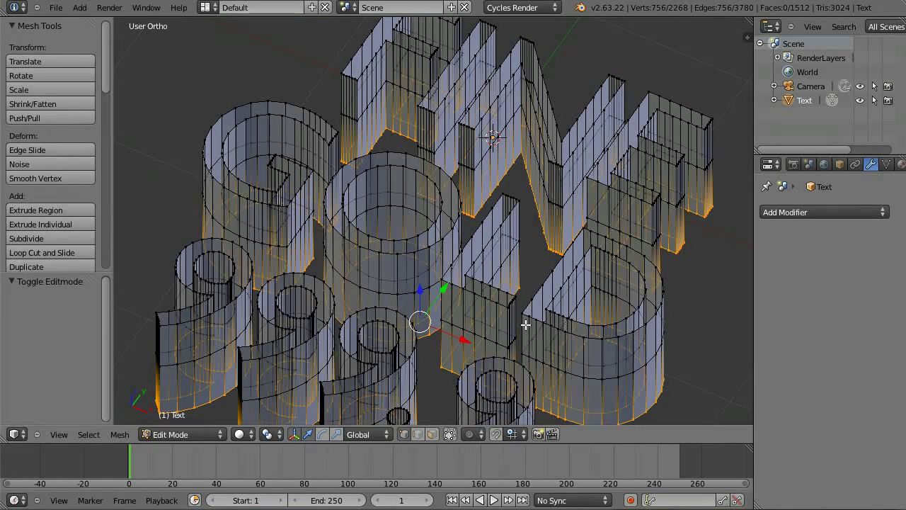
key(KP_7)
key(KP_3)
key(a)
key(b)
drag(719, 267, 162, 398)
- Separate the selection into Text.001, hide the original Text, and make Text.001 active
key(p)
click(540, 349)
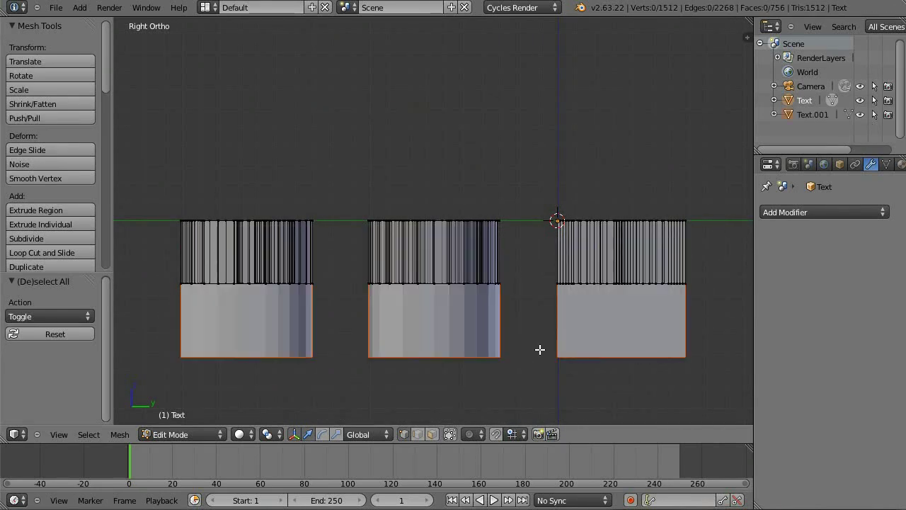
key(Tab)
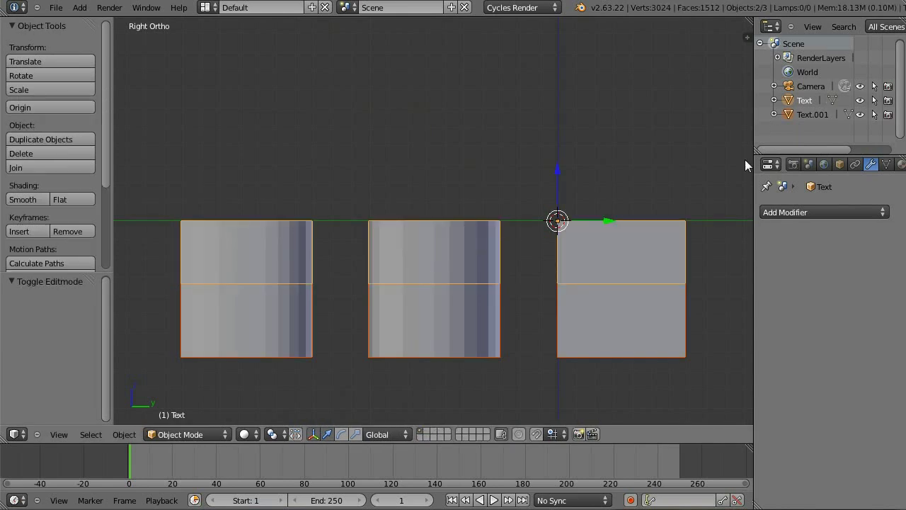
click(859, 114)
click(860, 100)
click(859, 114)
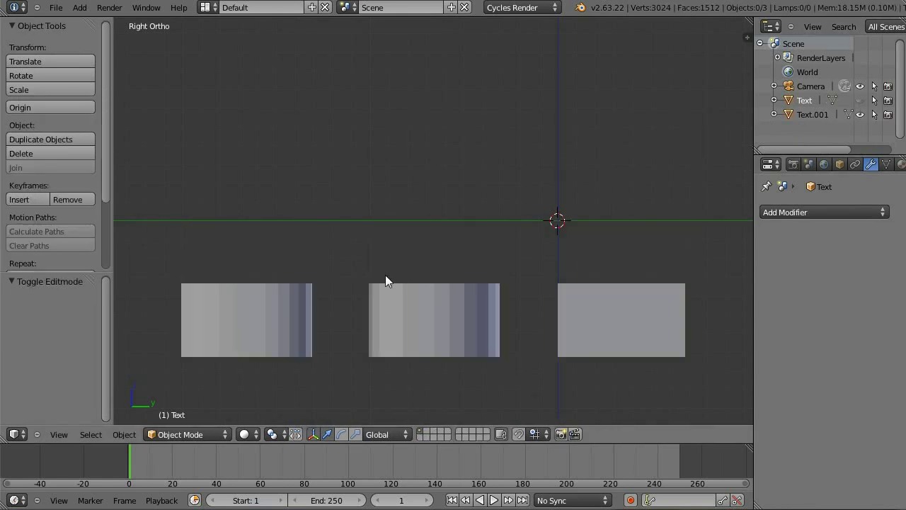
right_click(398, 317)
key(Tab)
key(a)
key(a)
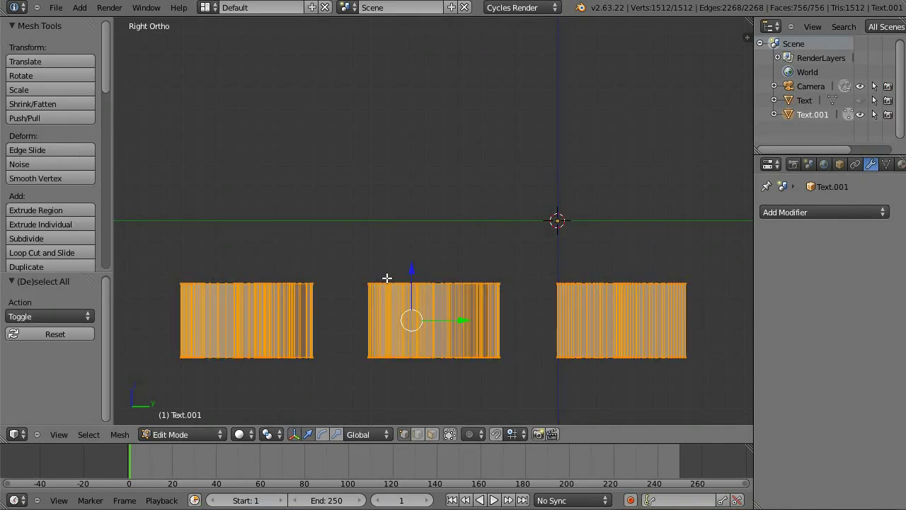
key(Tab)
key(KP_7)
- Add Solidify to Text.001 at thickness 0.03283 with Even Thickness and High Quality
click(775, 212)
click(616, 444)
drag(795, 281, 776, 287)
click(835, 326)
click(835, 342)
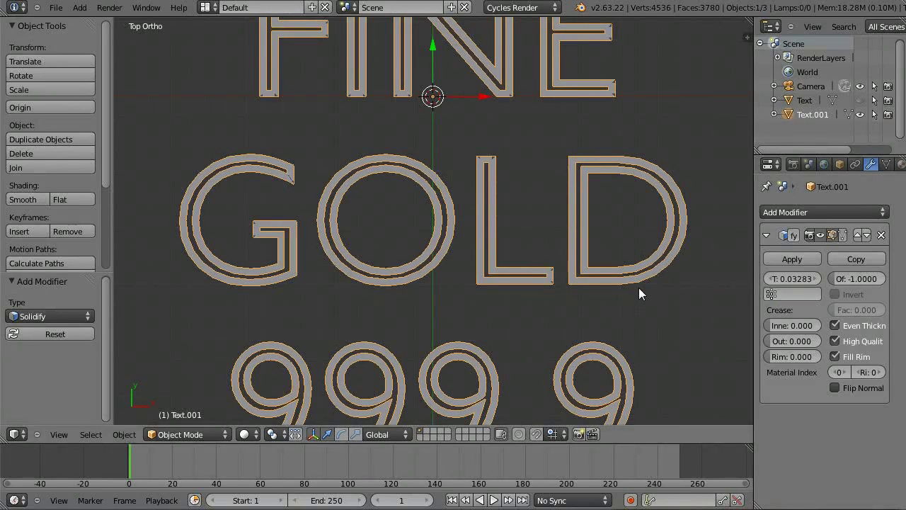
- Apply the Solidify modifier and delete the upper vertices of the letter bars
click(794, 259)
key(Tab)
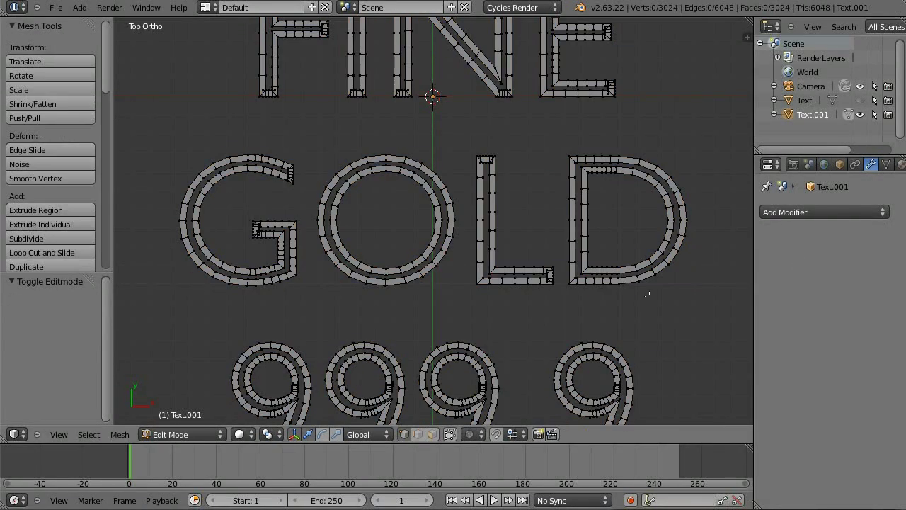
key(KP_3)
key(a)
key(b)
drag(718, 254, 138, 312)
key(a)
key(b)
drag(142, 259, 726, 303)
key(x)
click(715, 302)
- In top view, select the outline loops of every letter and digit of FINE GOLD 999.9
key(KP_7)
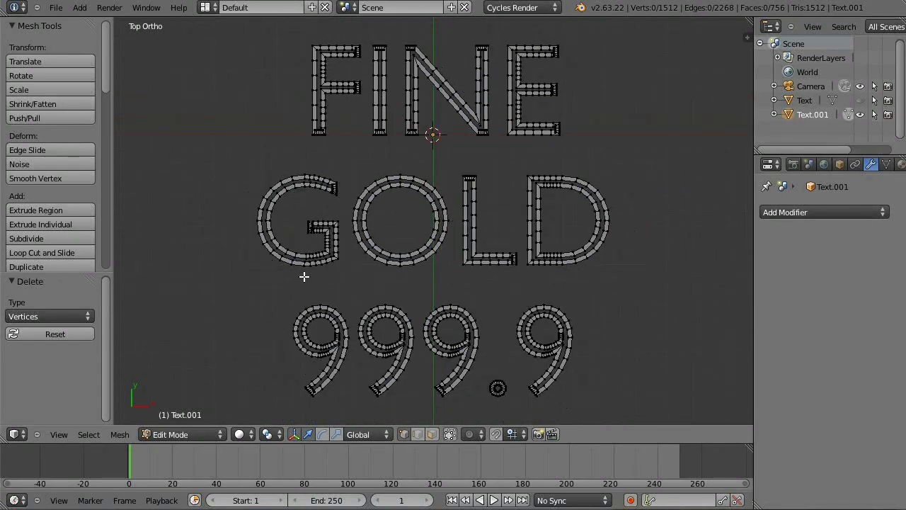
key(l)
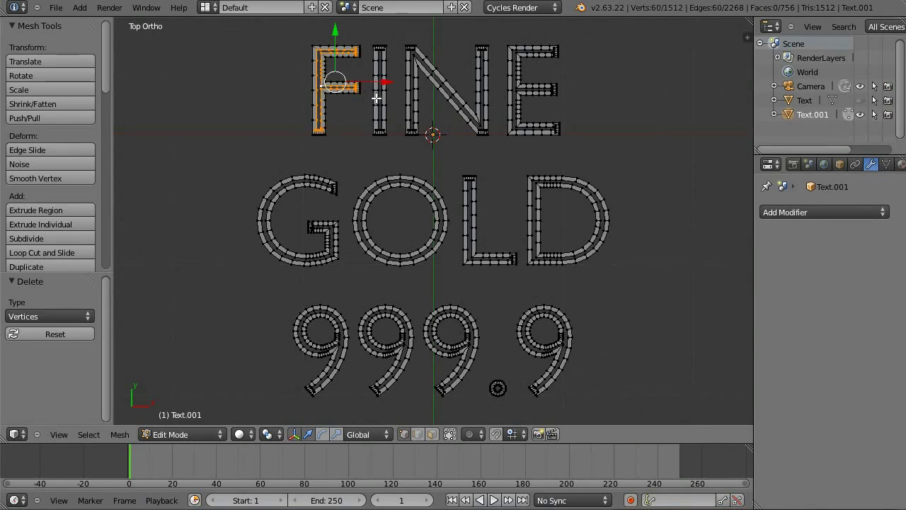
key(l)
key(l)
key(l)
key(l)
key(l)
key(l)
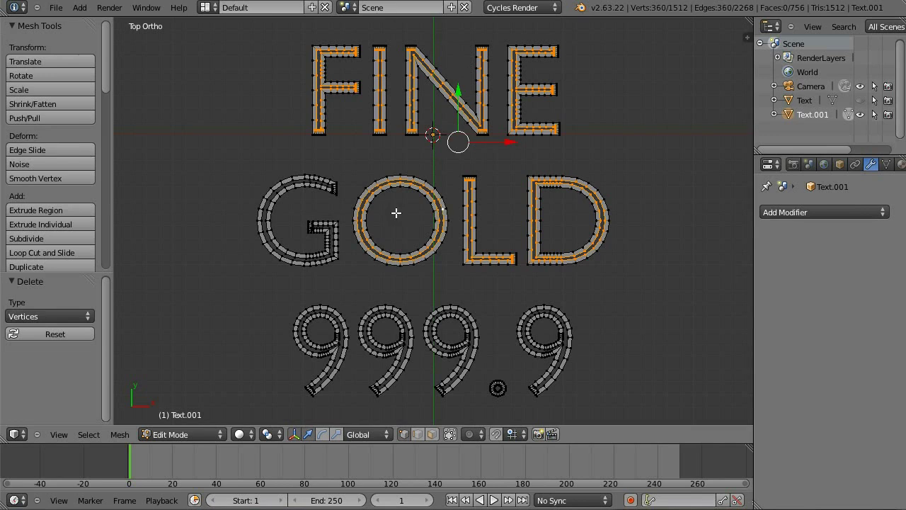
key(l)
key(l)
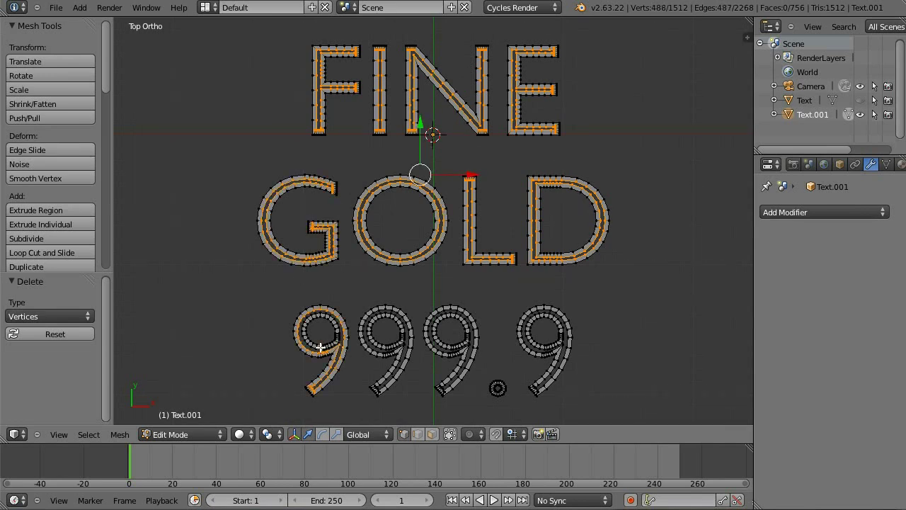
scroll(314, 350, up, 3)
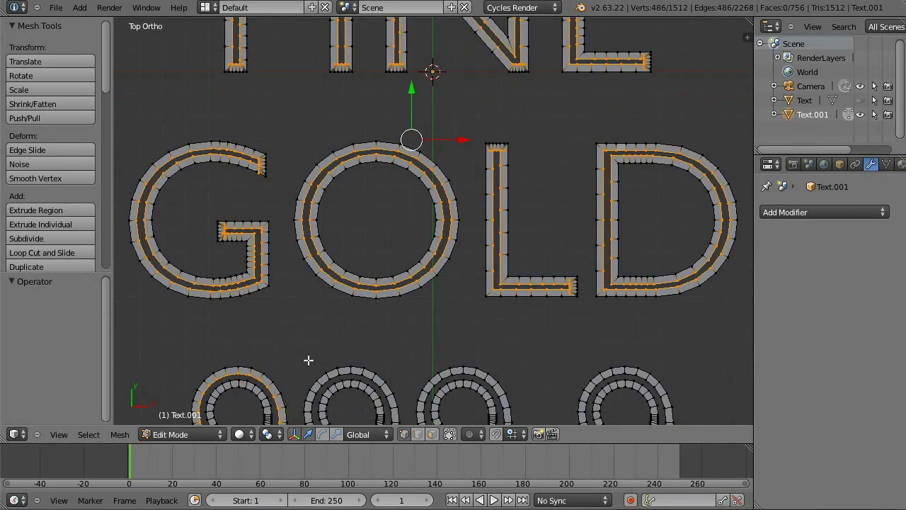
shift+middle_drag(310, 361, 358, 228)
key(l)
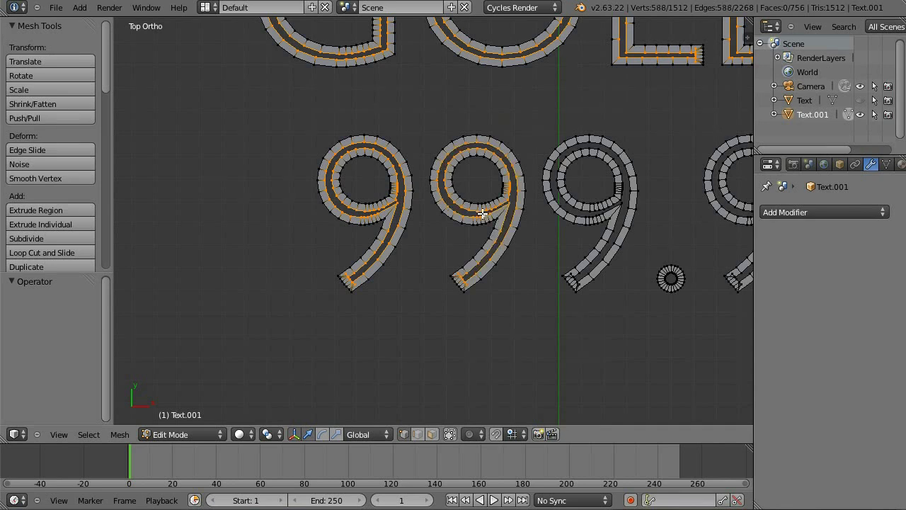
key(l)
key(l)
key(l)
shift+middle_drag(710, 280, 497, 285)
key(l)
key(l)
scroll(509, 262, down, 4)
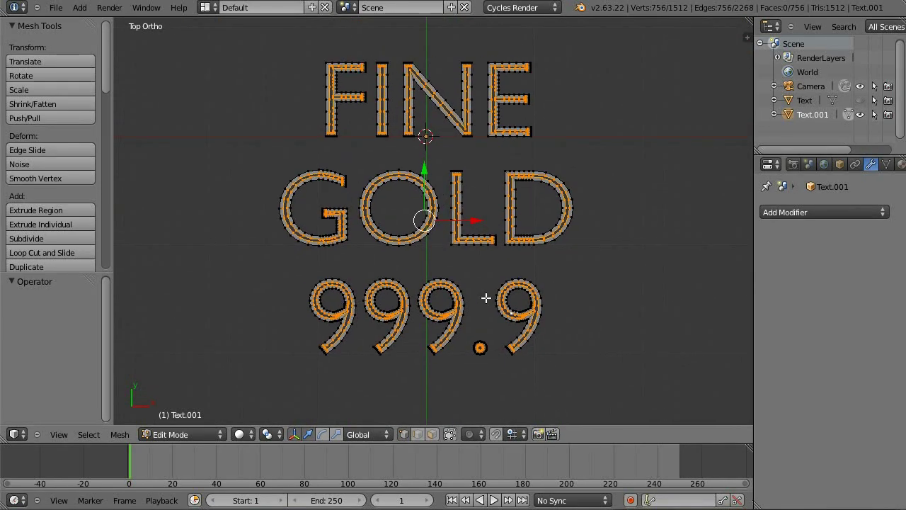
- Fill the letter outlines with faces, convert tris to quads, invert selection, and exit editing
key(alt+f)
click(120, 433)
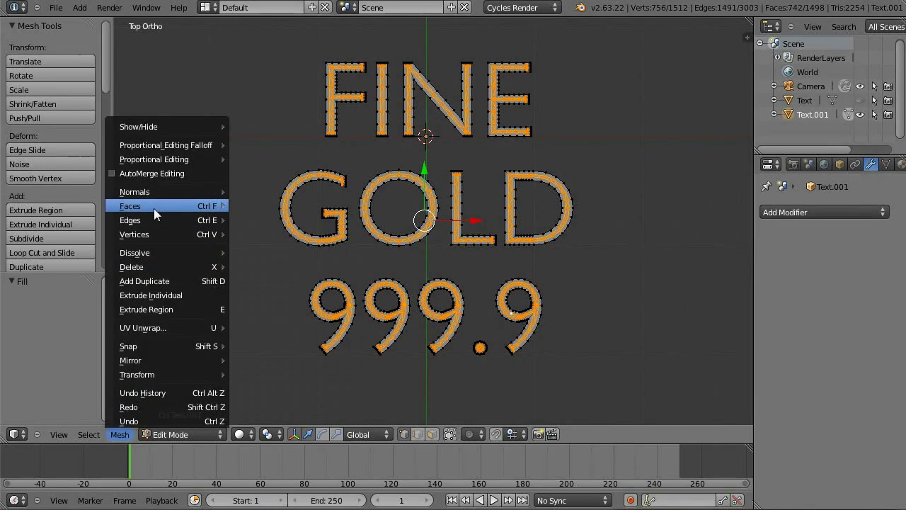
mouse_move(154, 208)
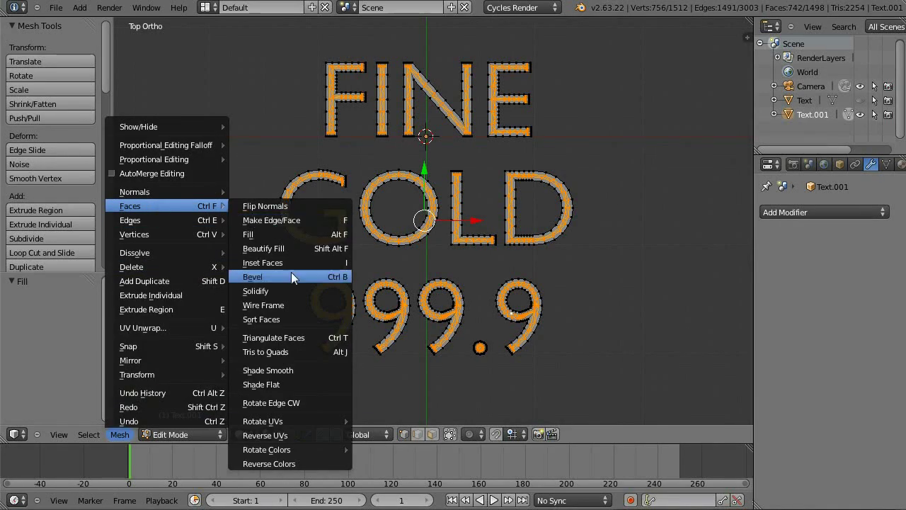
click(286, 354)
middle_drag(572, 333, 480, 269)
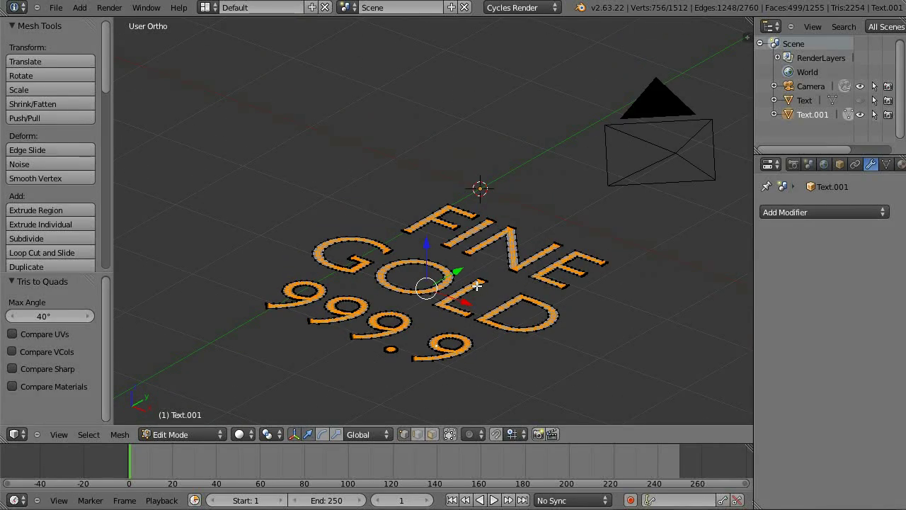
key(ctrl+i)
key(Tab)
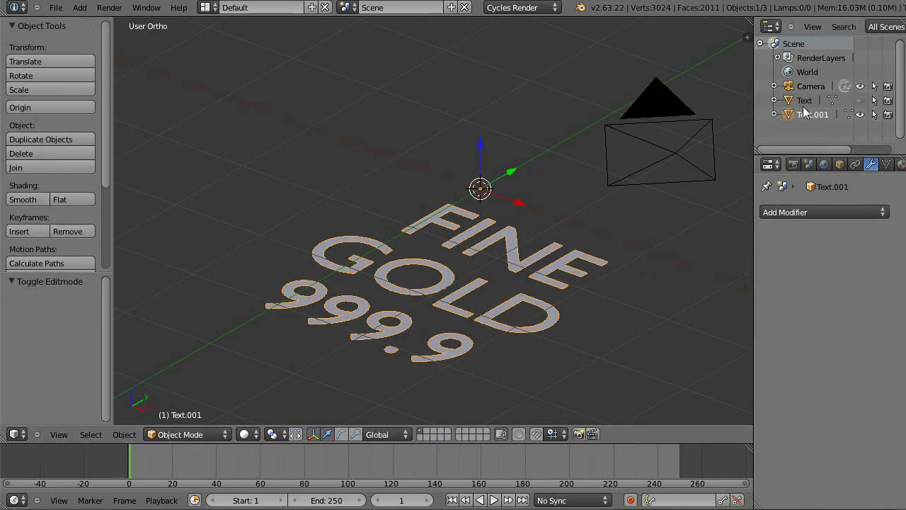
- Unhide the original Text, hide Text.001, and enter Edit Mode on Text
click(804, 100)
click(860, 100)
click(860, 114)
key(Tab)
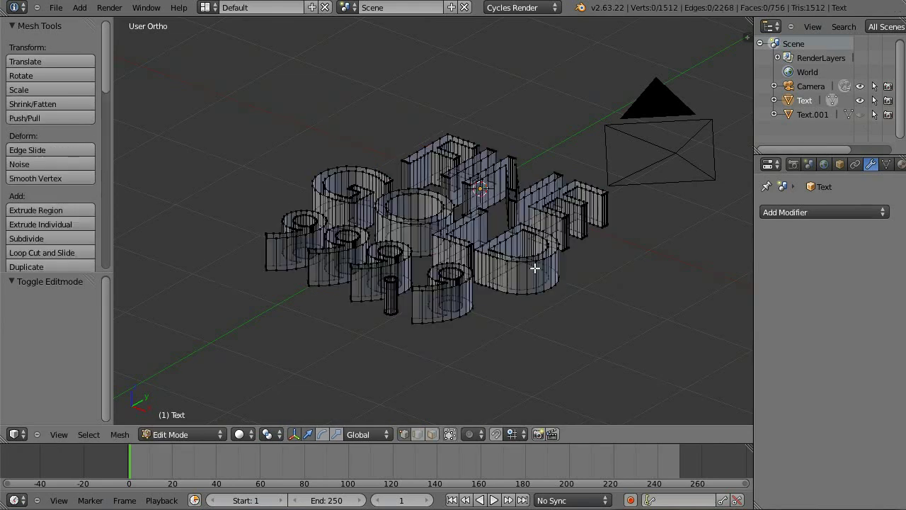
- Try deleting Text's lower vertices in side view, undo it, and return to top view
key(KP_3)
key(b)
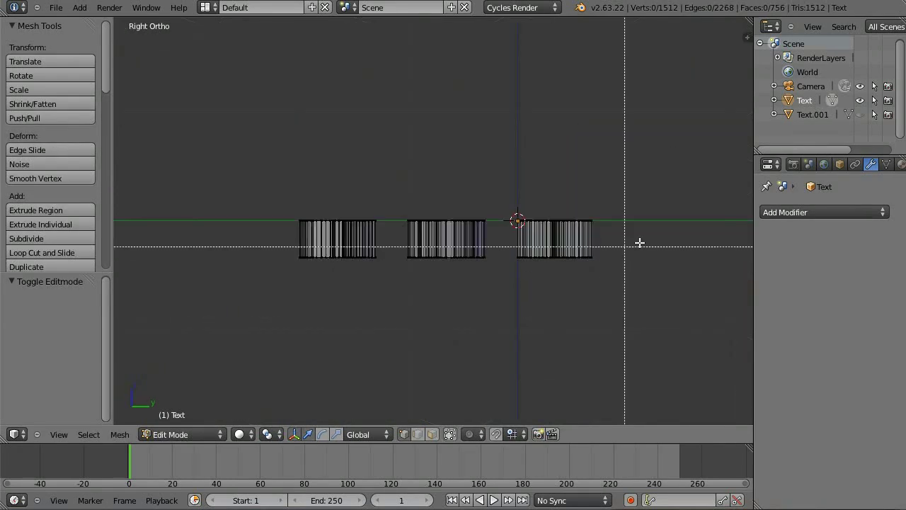
drag(639, 243, 263, 281)
key(x)
click(263, 283)
key(ctrl+z)
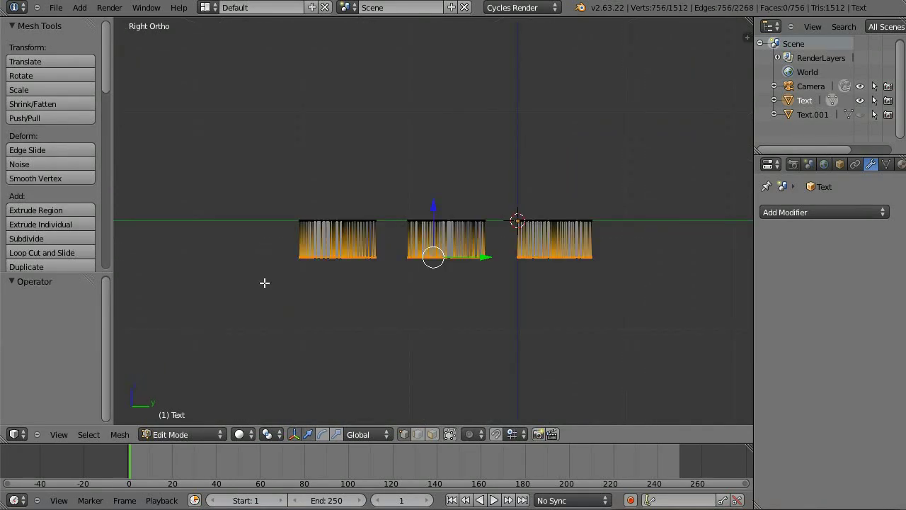
middle_drag(264, 283, 333, 330)
key(KP_7)
- Add Solidify to Text at thickness -0.0392 with Even Thickness and High Quality
click(800, 212)
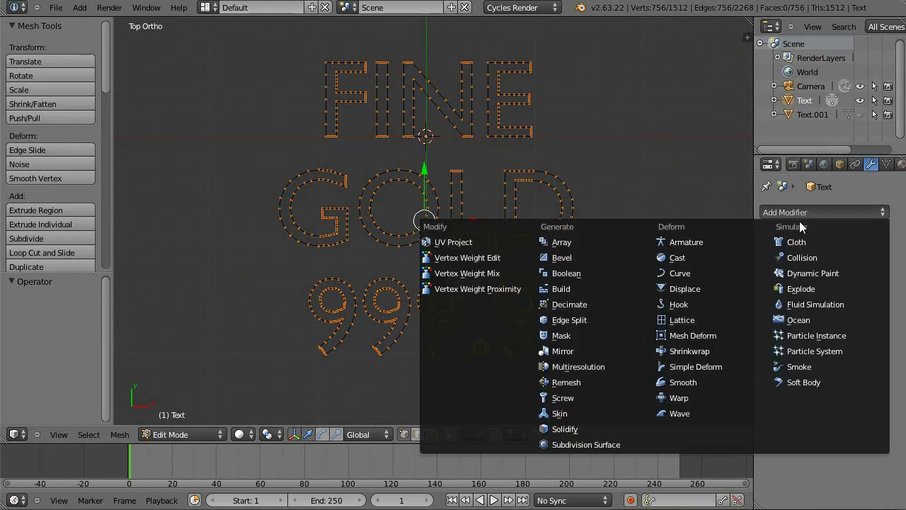
click(587, 428)
key(Tab)
scroll(580, 311, up, 4)
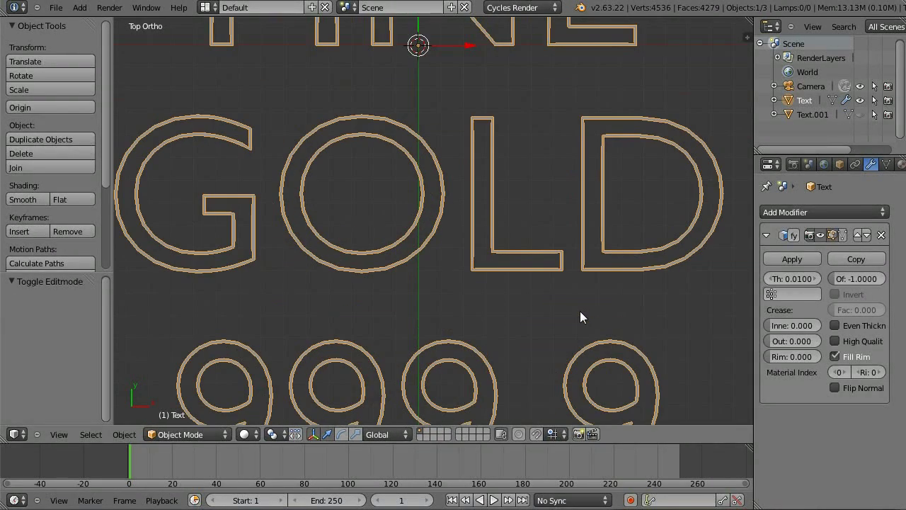
drag(804, 284, 771, 283)
click(835, 325)
click(835, 341)
shift+middle_drag(638, 312, 603, 328)
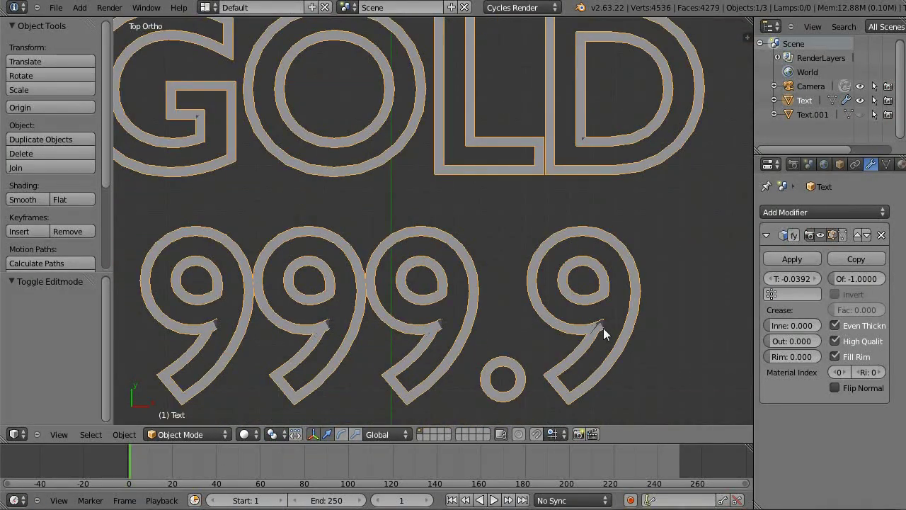
key(KP_Decimal)
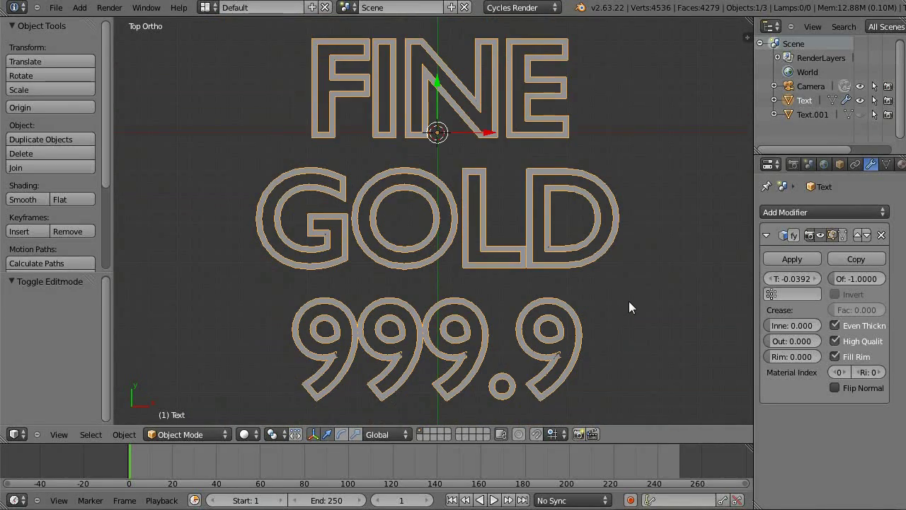
- Delete the selected vertices of the Text mesh, then select all its vertices from top view
key(KP_3)
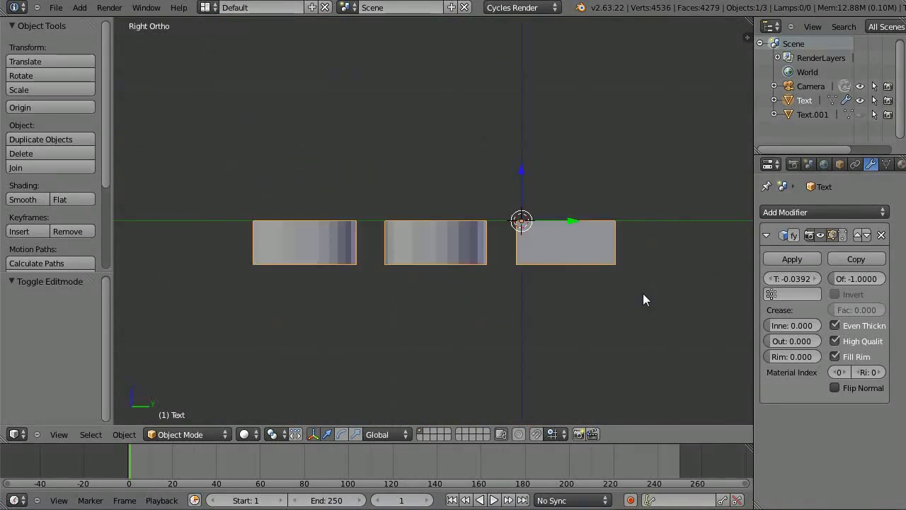
key(Tab)
key(x)
click(642, 293)
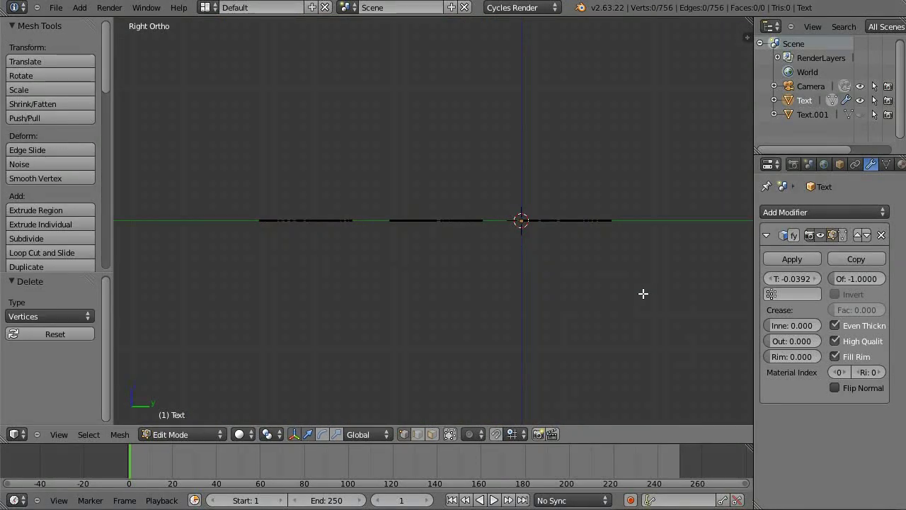
key(KP_7)
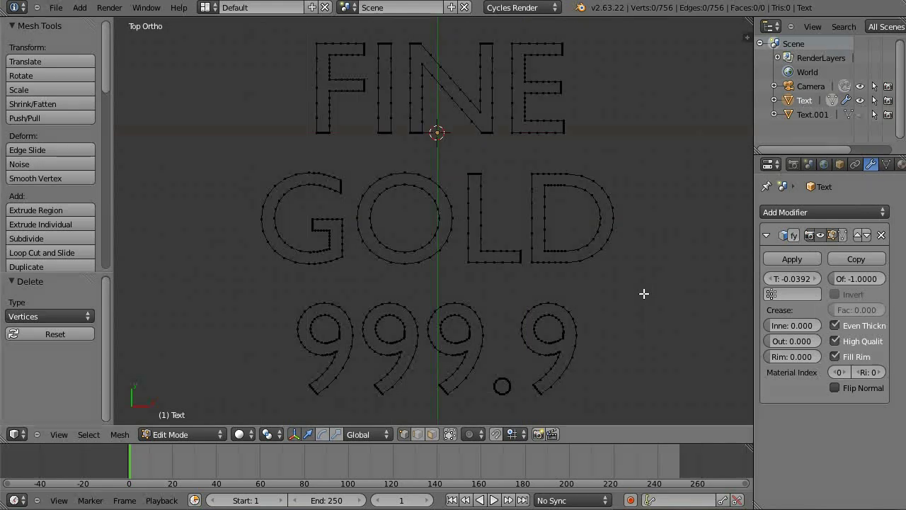
key(a)
middle_drag(643, 293, 670, 285)
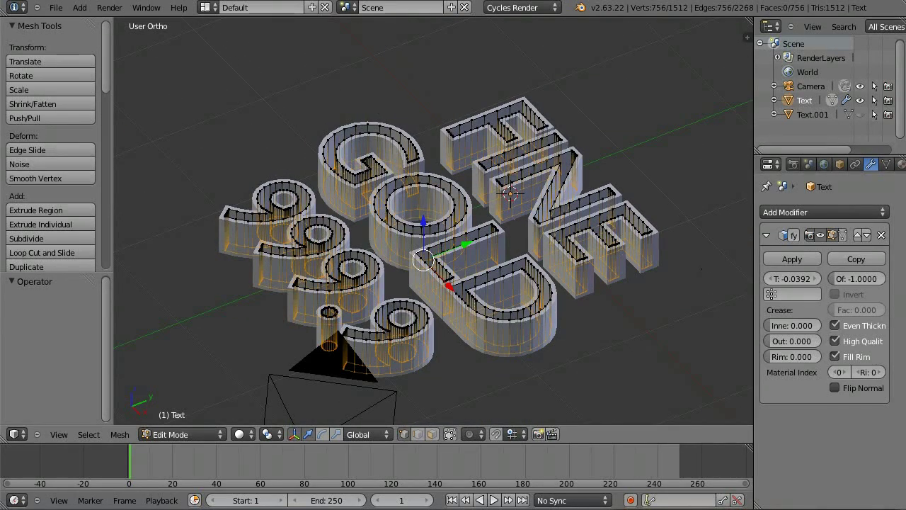
- Apply the Solidify modifier permanently to the outlined Text
click(793, 258)
key(Tab)
click(792, 258)
key(Tab)
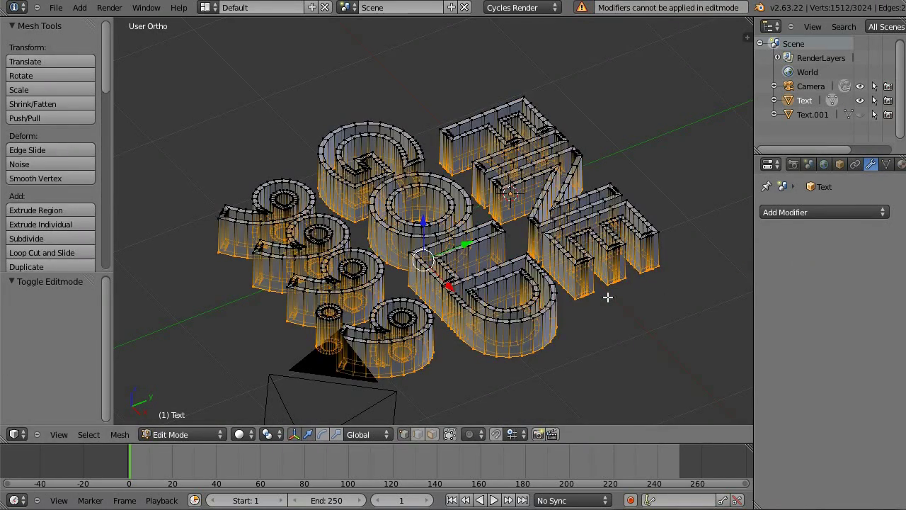
- Delete the selected vertices to leave flat outline bands and unhide Text.001
key(x)
click(607, 297)
middle_drag(608, 298, 572, 265)
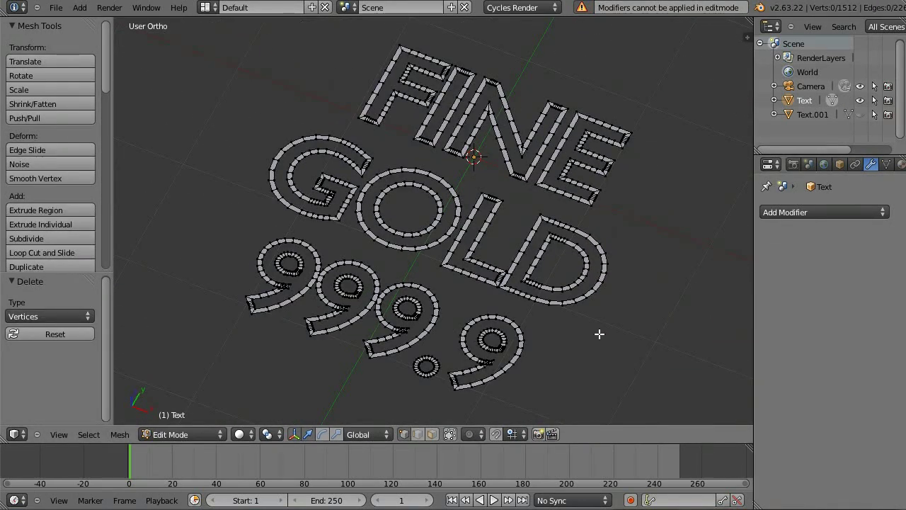
click(860, 114)
- Select Text.001, then Text, and join them with Ctrl+J into one 3024-vertex mesh
key(Tab)
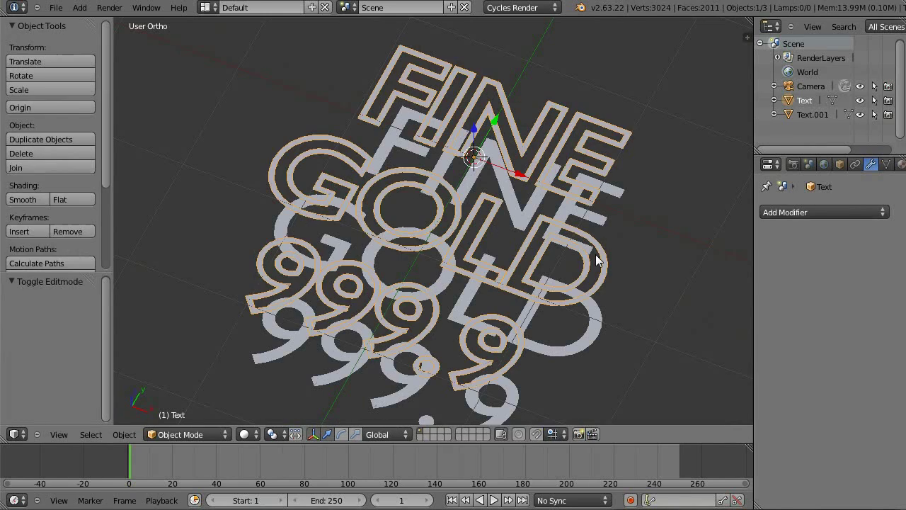
key(KP_7)
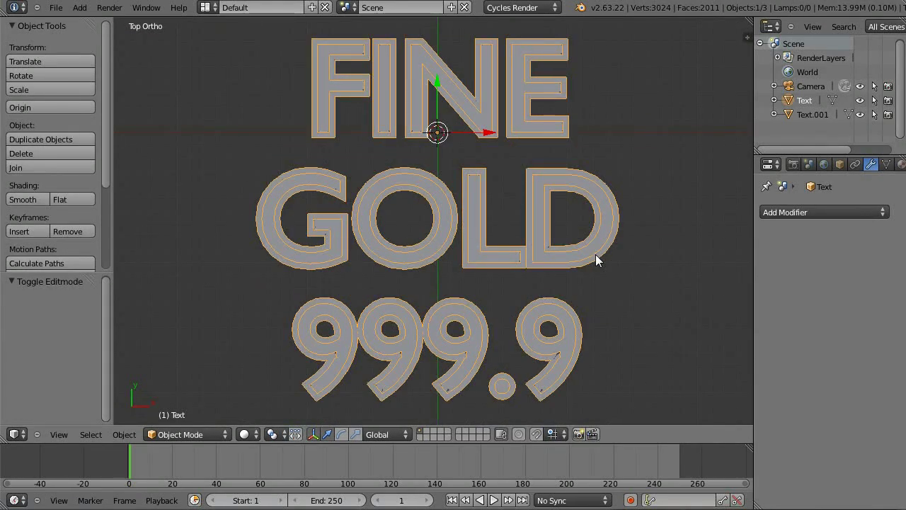
key(KP_0)
middle_drag(597, 259, 592, 255)
shift+right_click(522, 307)
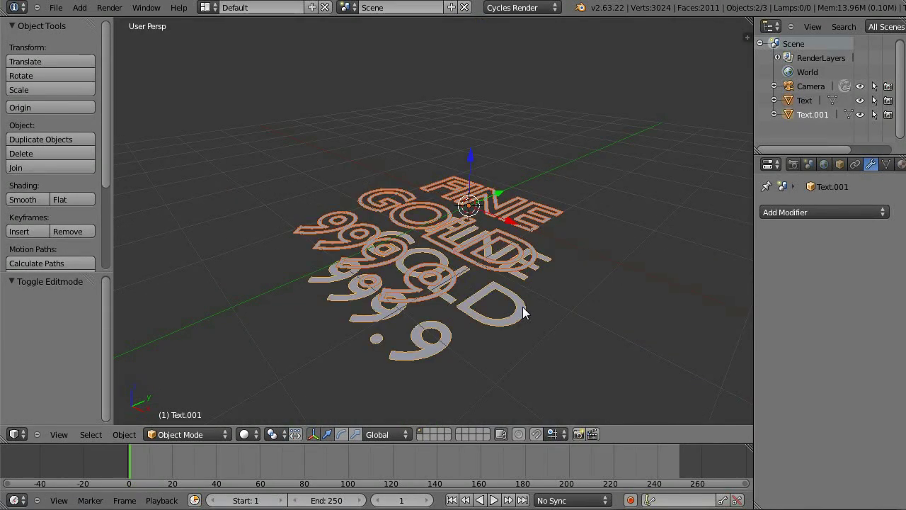
shift+right_click(535, 215)
key(ctrl+j)
key(Tab)
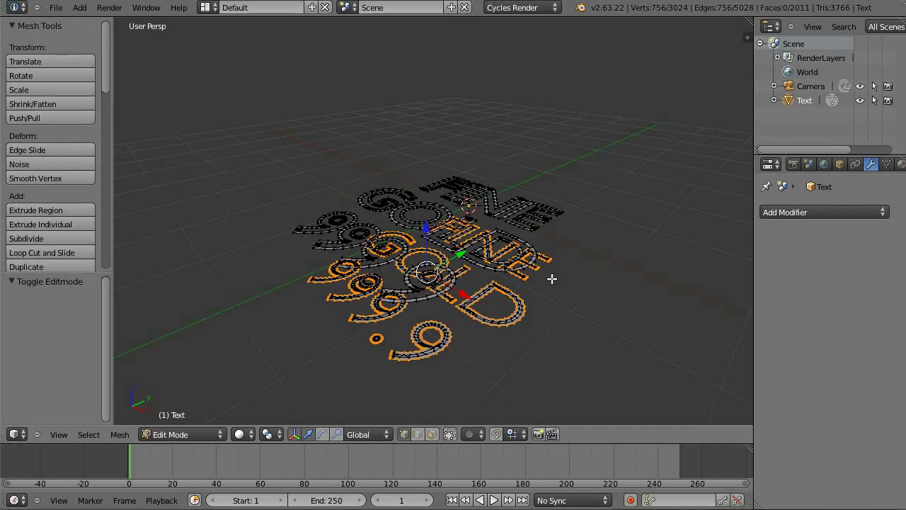
- From top view, select each letter's outer outline loop with L, including GOLD's D and FINE
key(l)
key(ctrl+z)
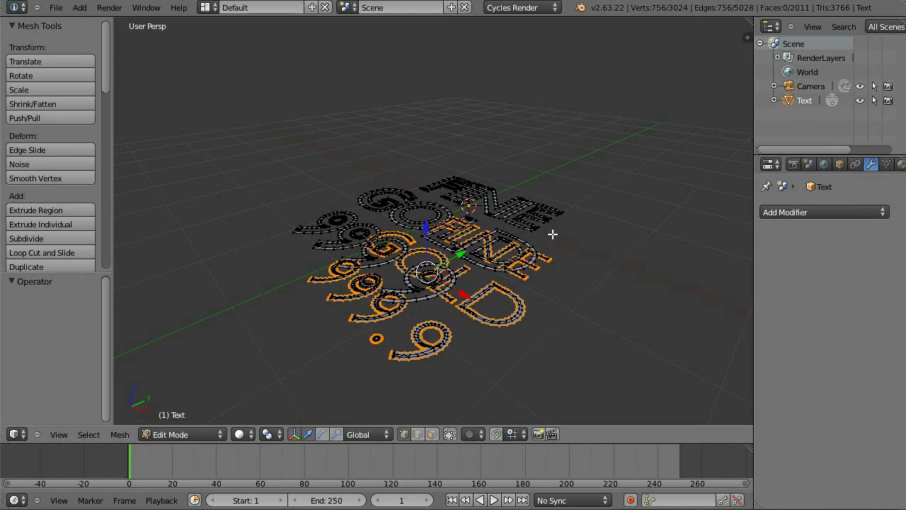
key(KP_7)
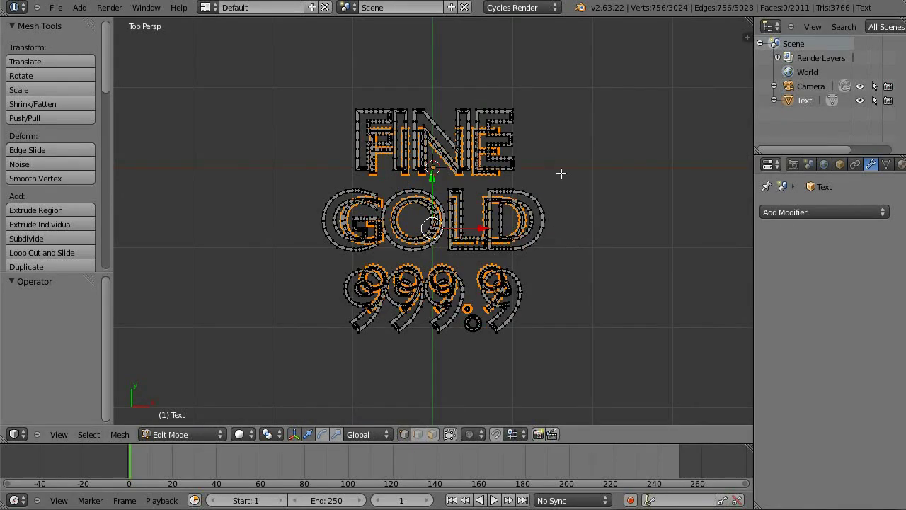
scroll(543, 170, up, 3)
key(l)
key(l)
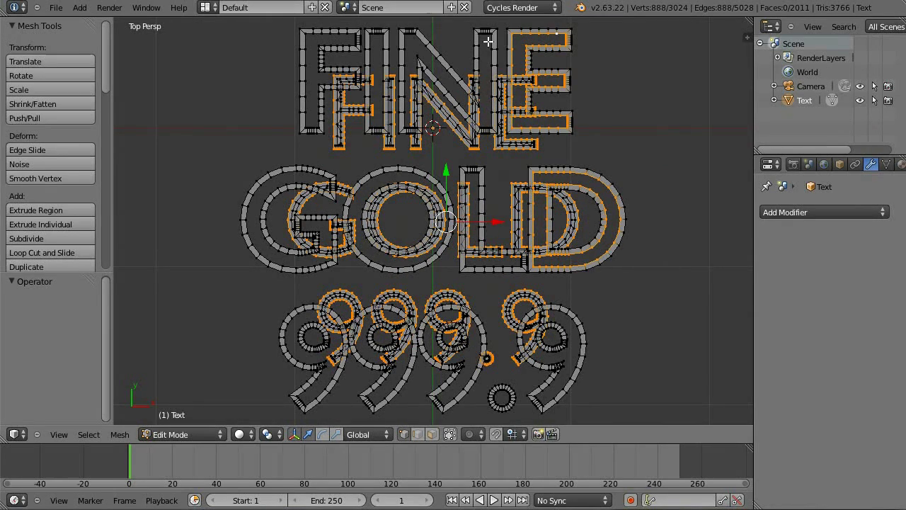
key(l)
key(l)
key(l)
key(l)
key(l)
key(l)
key(l)
key(l)
key(l)
key(l)
key(l)
key(l)
key(l)
key(l)
key(l)
key(l)
key(KP_5)
- Extrude the outline loops, scale them to zero height (S Z 0), and remove the 756 doubles
middle_drag(588, 369, 481, 262)
key(e)
click(517, 275)
text(s)
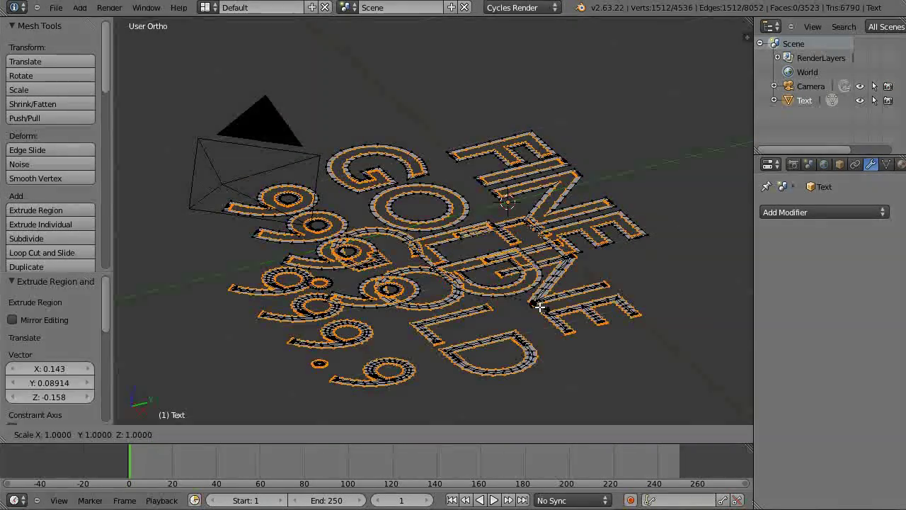
text(z0)
key(Return)
scroll(39, 199, down, 5)
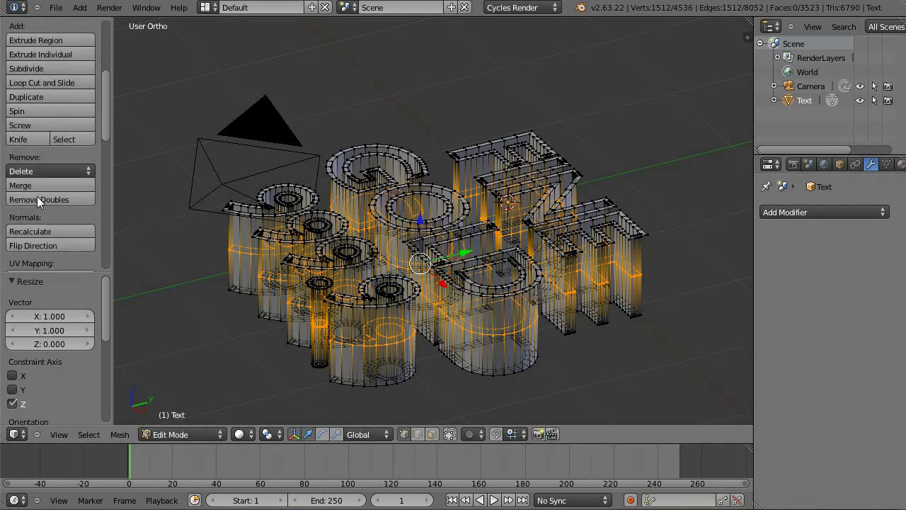
scroll(37, 196, down, 1)
click(45, 171)
- Deselect all and select the text mesh's non-manifold boundary edges, viewed from top
key(Tab)
middle_drag(519, 263, 551, 306)
key(Tab)
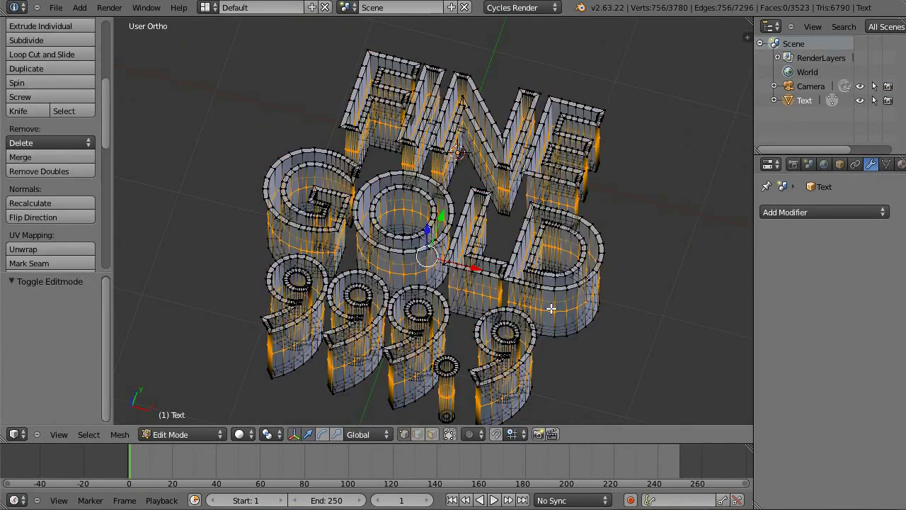
key(a)
click(88, 434)
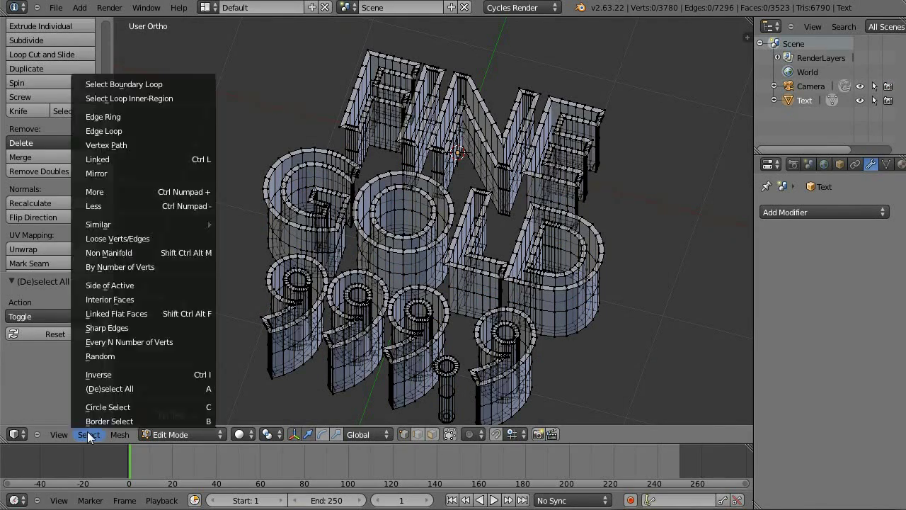
click(127, 252)
middle_drag(453, 233, 541, 316)
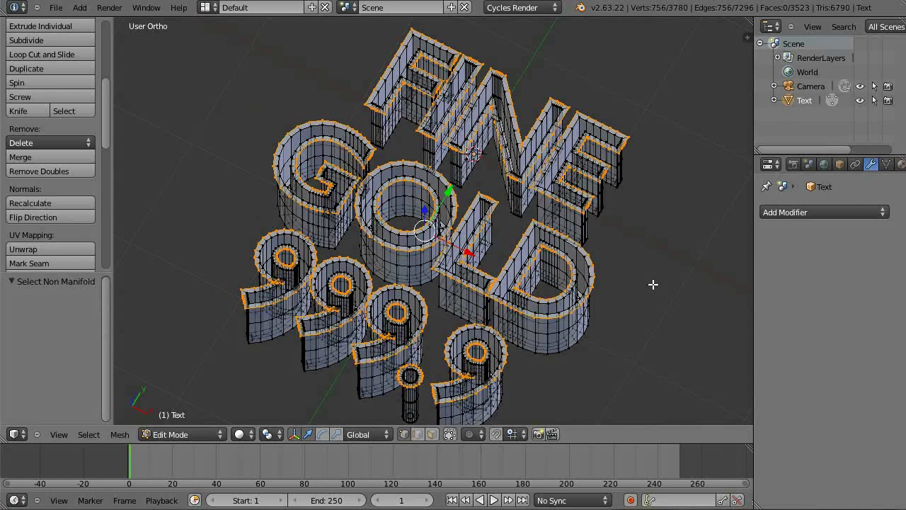
key(KP_7)
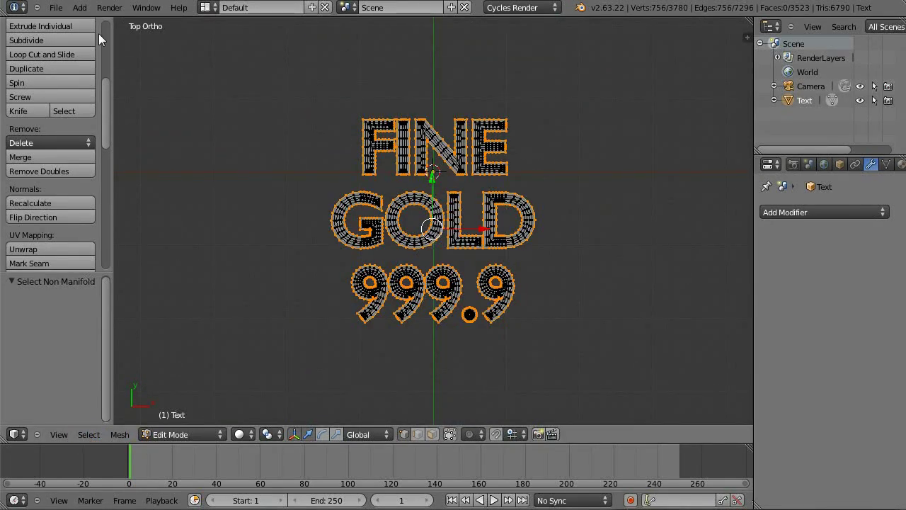
- Add a plane, then move it along Y and scale it to frame the lettering
click(80, 7)
mouse_move(106, 22)
click(224, 21)
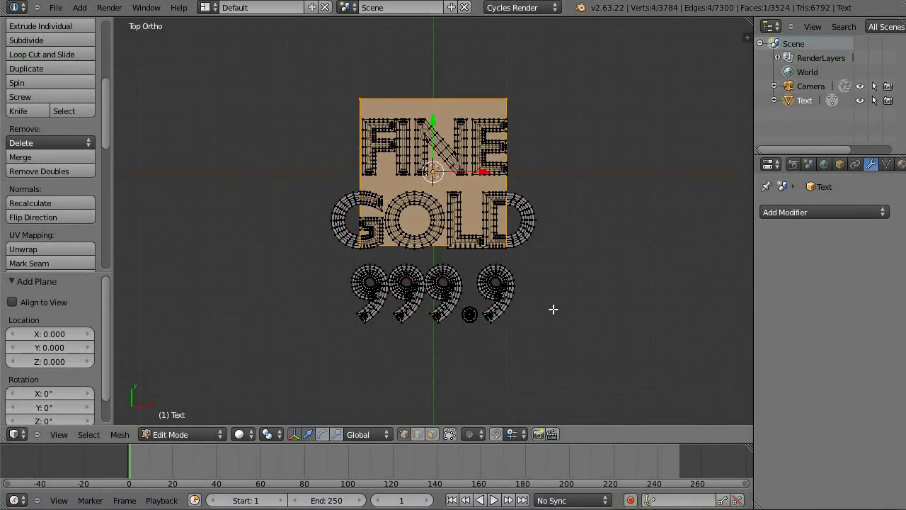
key(g)
key(y)
key(Return)
key(s)
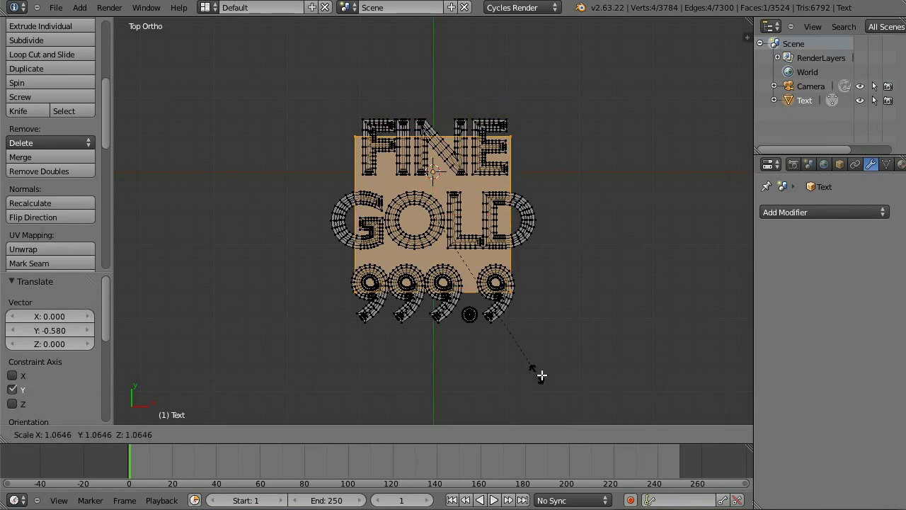
key(Return)
key(g)
key(y)
key(Return)
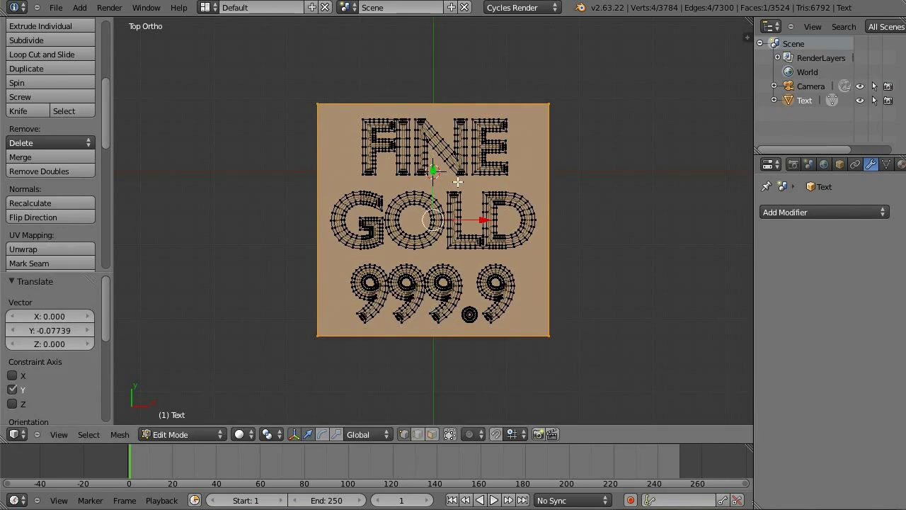
key(s)
key(Return)
- Delete only the plane's face and subdivide its border edges with 3 cuts
key(x)
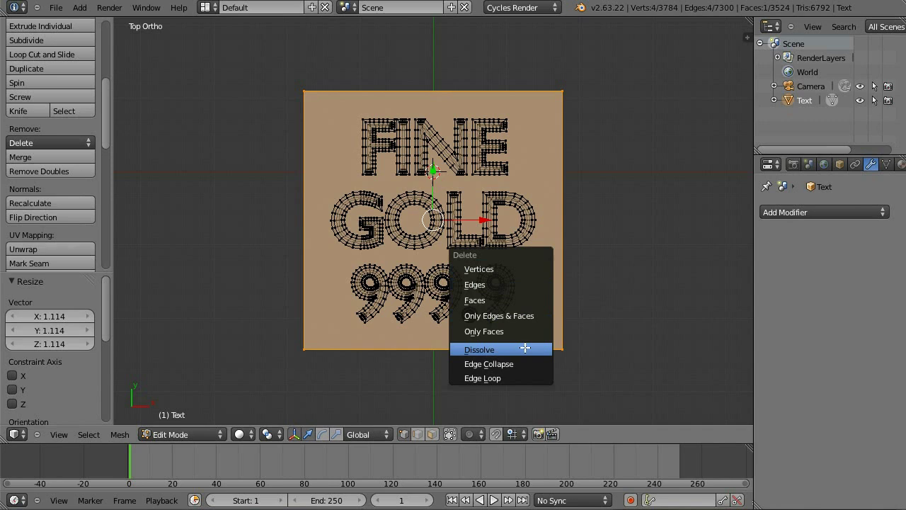
click(522, 331)
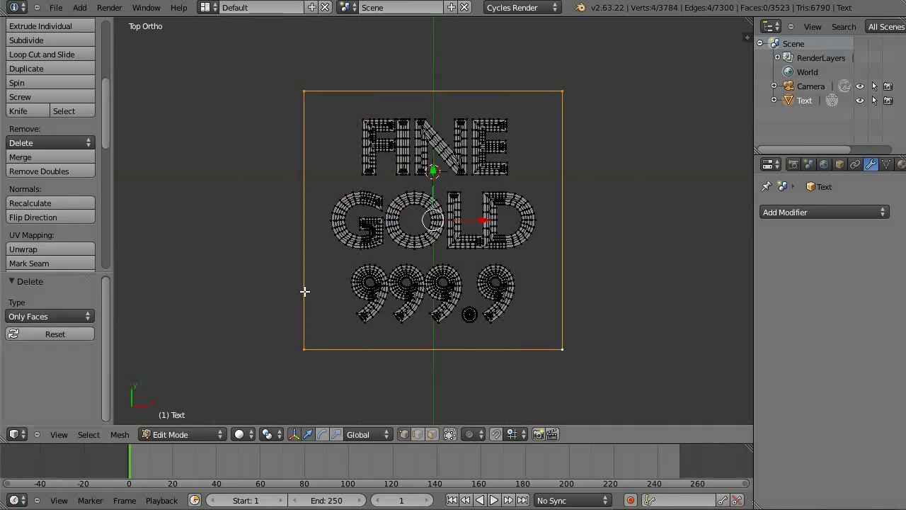
key(w)
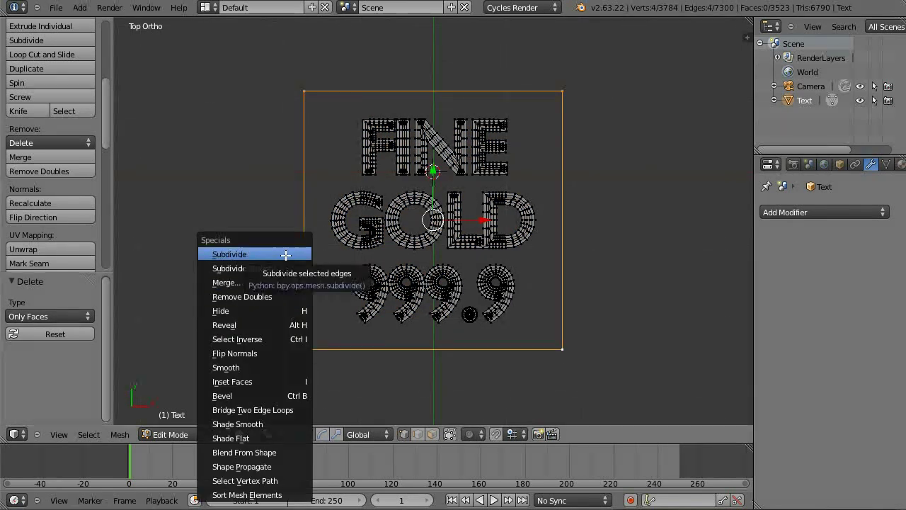
key(w)
click(357, 256)
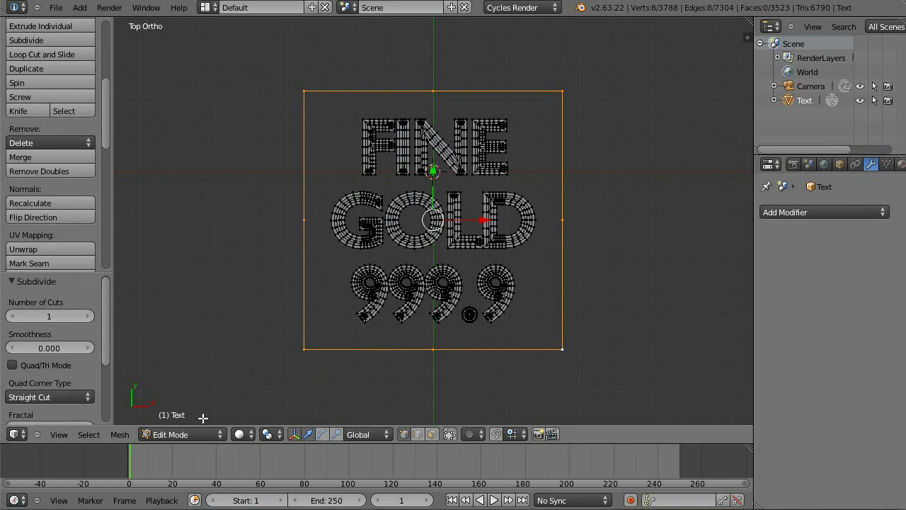
double_click(89, 316)
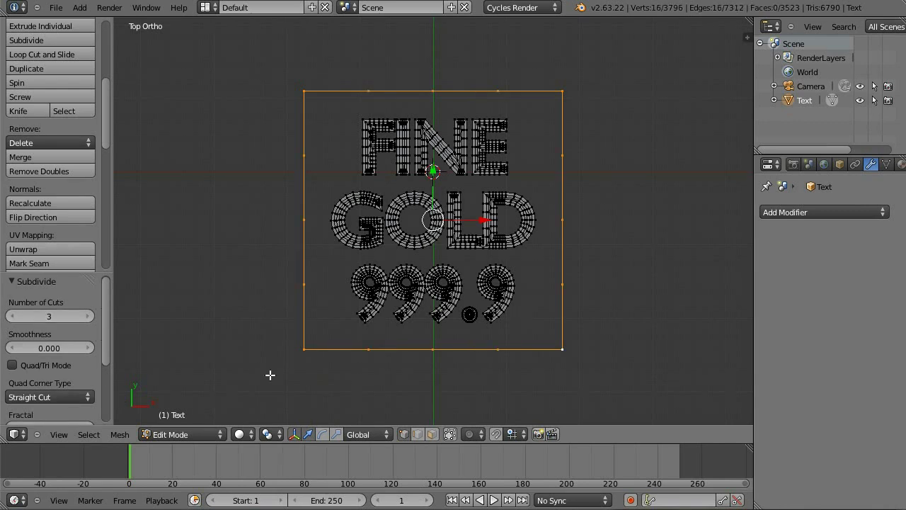
- Select the non-manifold edges and fill between the plate border and letter outlines
click(91, 434)
click(122, 253)
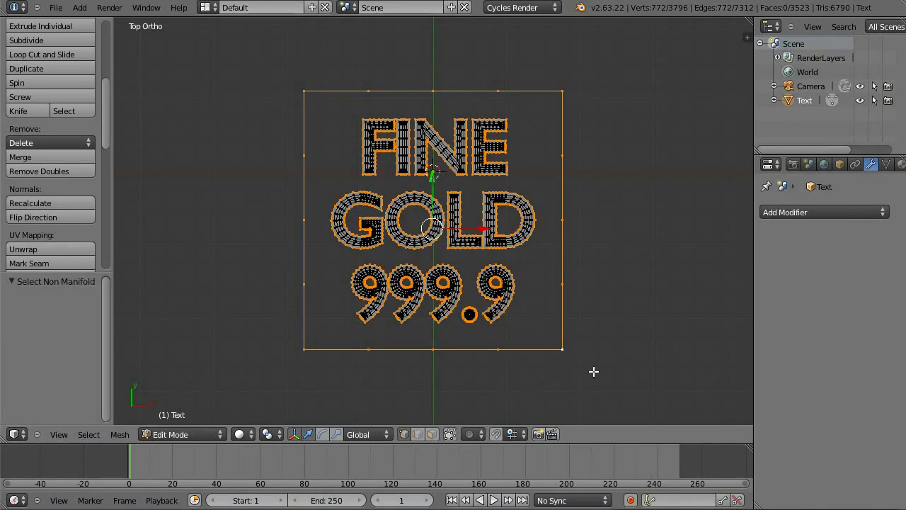
key(alt+f)
key(Tab)
key(Tab)
- Add a Subdivision Surface modifier to the text plate at viewport level 2
middle_drag(593, 378, 524, 301)
key(Tab)
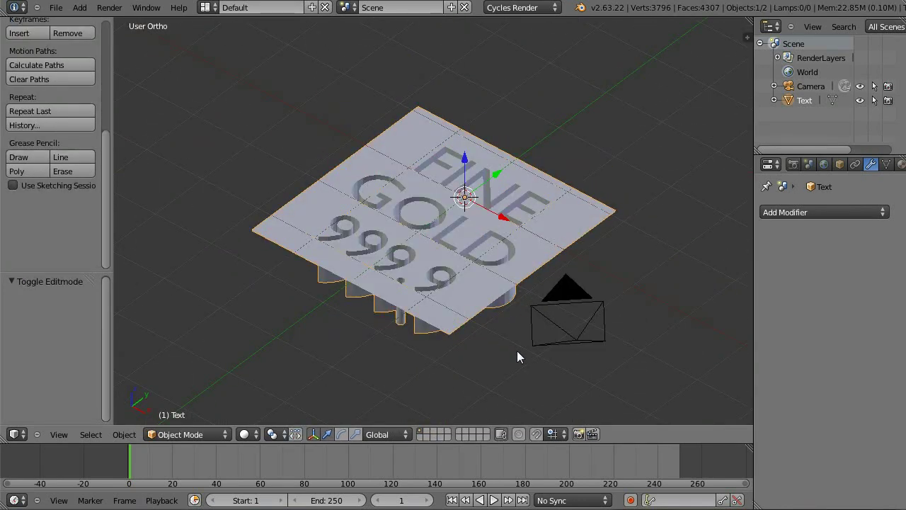
click(788, 213)
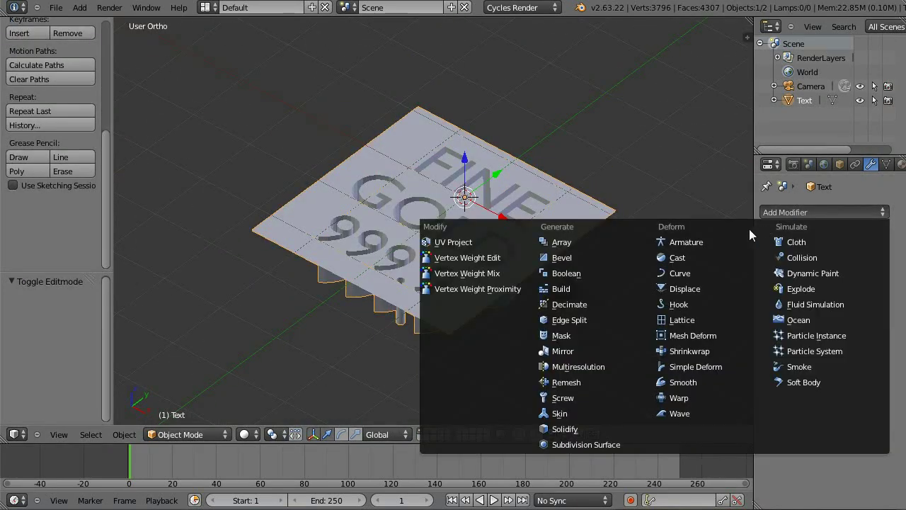
click(586, 444)
scroll(443, 315, up, 4)
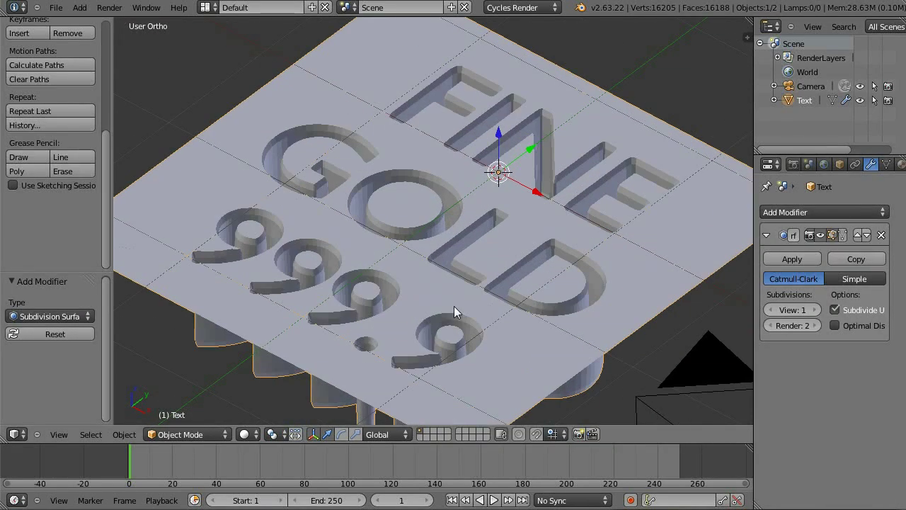
click(814, 310)
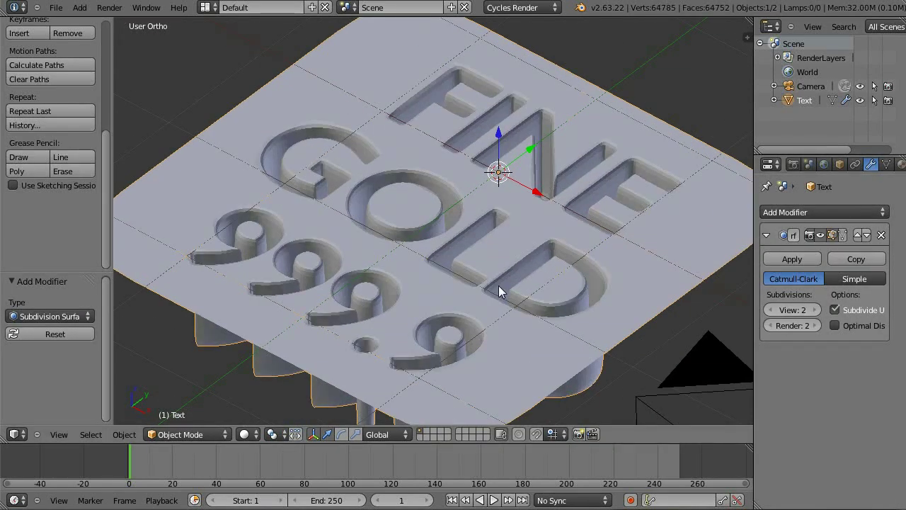
scroll(499, 290, down, 3)
- Remove the Subdivision Surface modifier and hide the Text plate in the Outliner
key(Tab)
key(Tab)
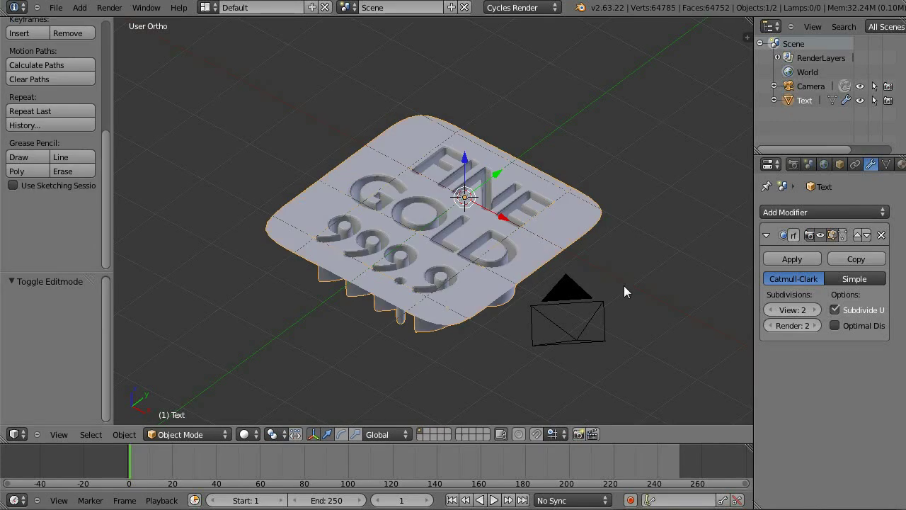
click(881, 236)
scroll(505, 272, down, 2)
click(80, 7)
click(860, 100)
click(77, 7)
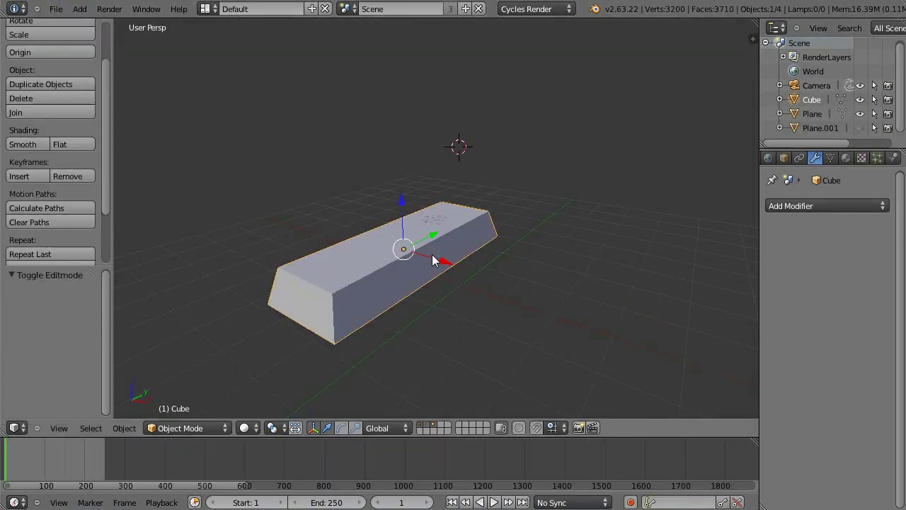
scroll(433, 259, up, 3)
middle_drag(434, 260, 443, 300)
key(Tab)
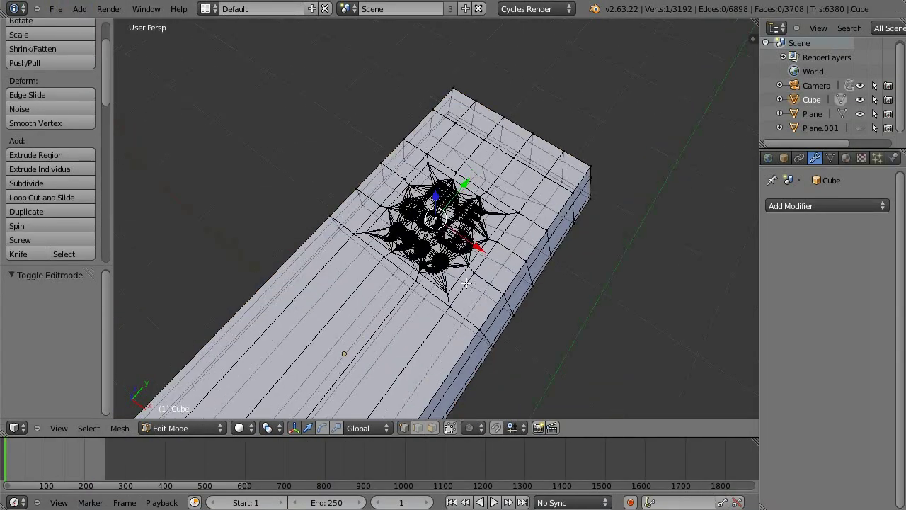
scroll(469, 286, up, 5)
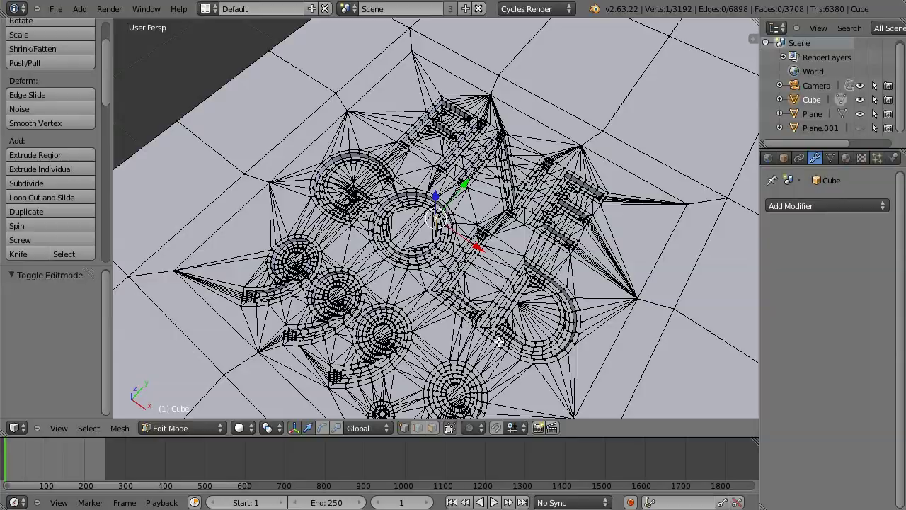
scroll(428, 260, up, 8)
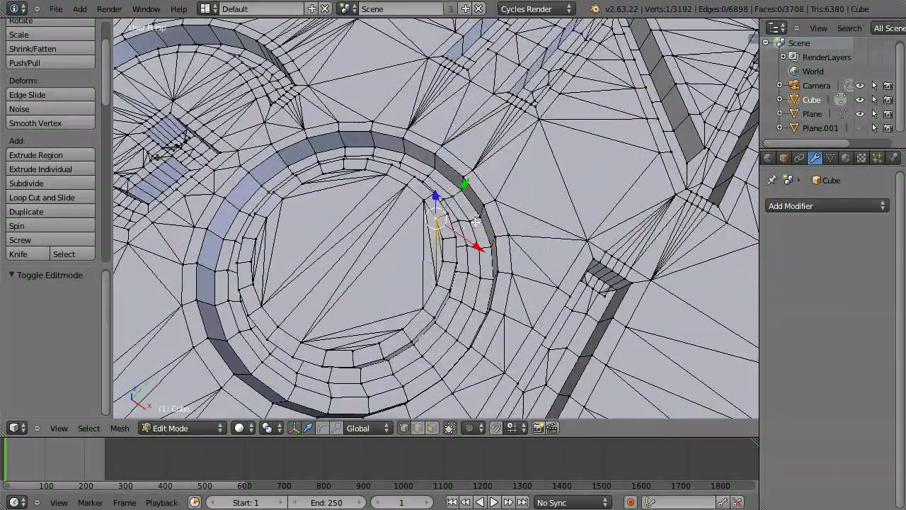
mouse_move(542, 332)
middle_down()
mouse_move(531, 285)
mouse_move(541, 325)
middle_up()
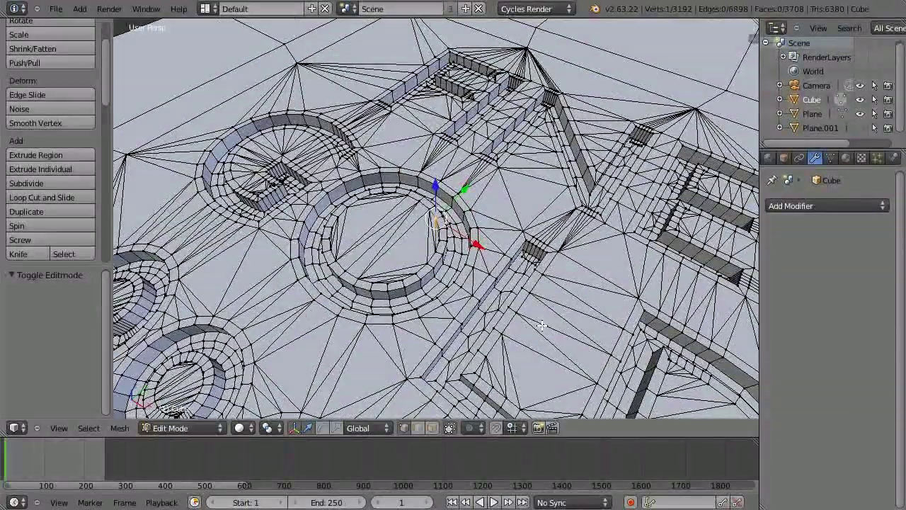
key(Tab)
scroll(542, 325, down, 6)
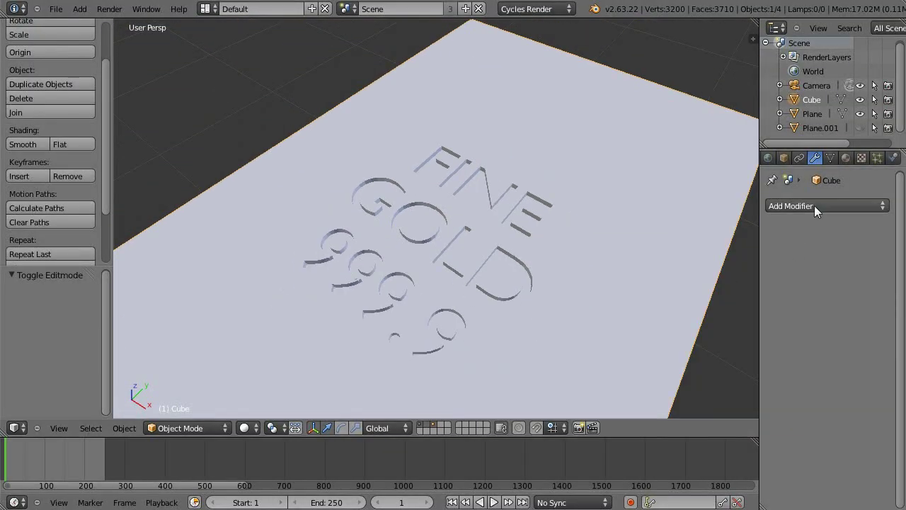
- Give the Cube bar a Subdivision Surface modifier at view level 2 and show its Material settings
click(814, 206)
click(601, 438)
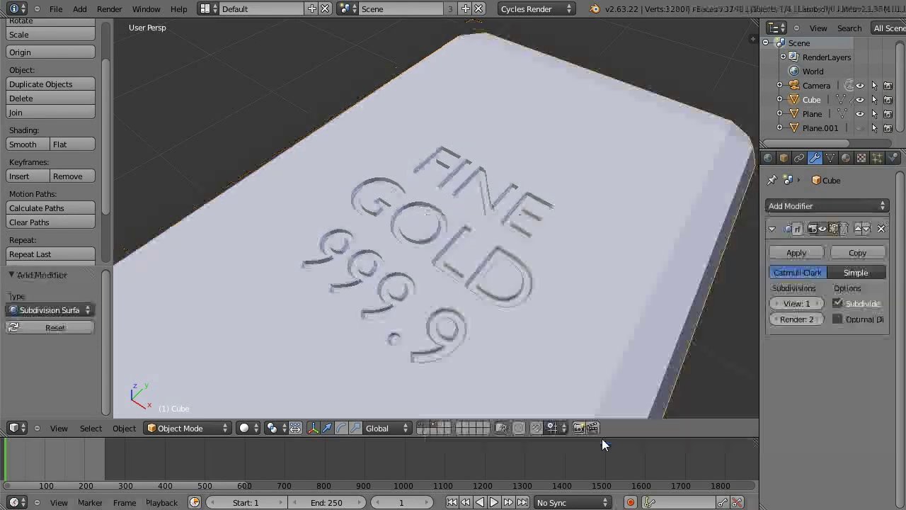
scroll(573, 359, up, 2)
click(813, 303)
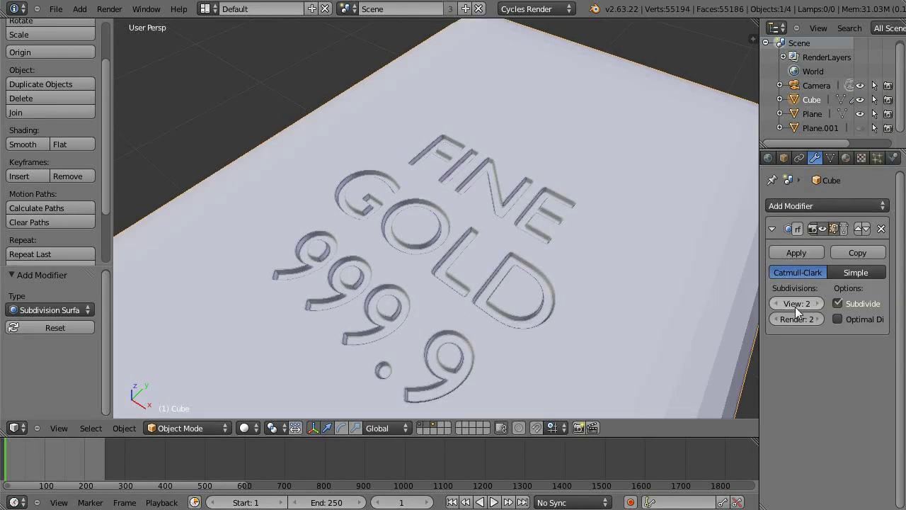
click(244, 428)
click(265, 378)
click(846, 157)
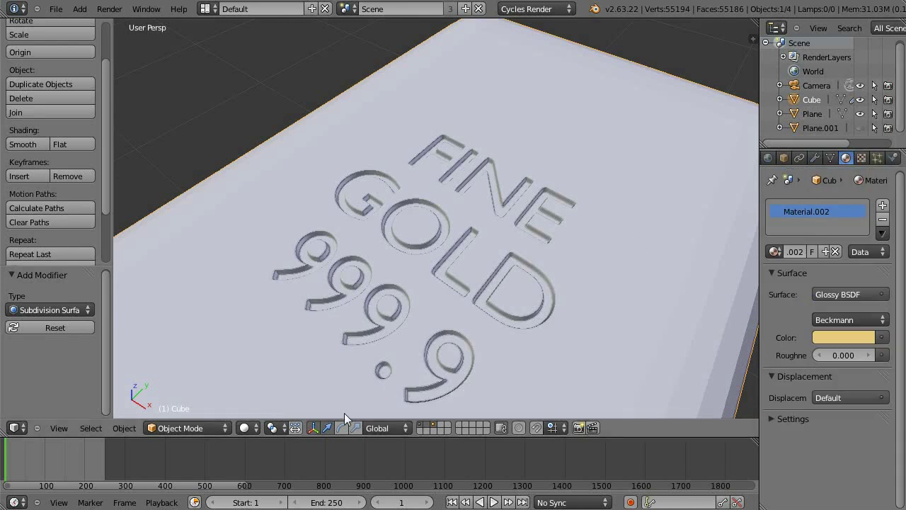
- Switch the viewport to Rendered shading, unhide Plane.001, and set the bar to Flat shading
click(244, 427)
click(278, 337)
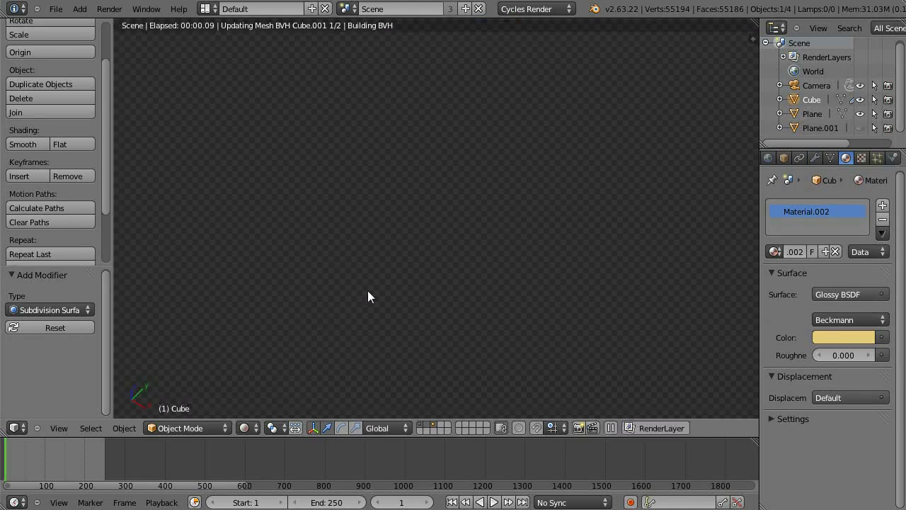
click(860, 127)
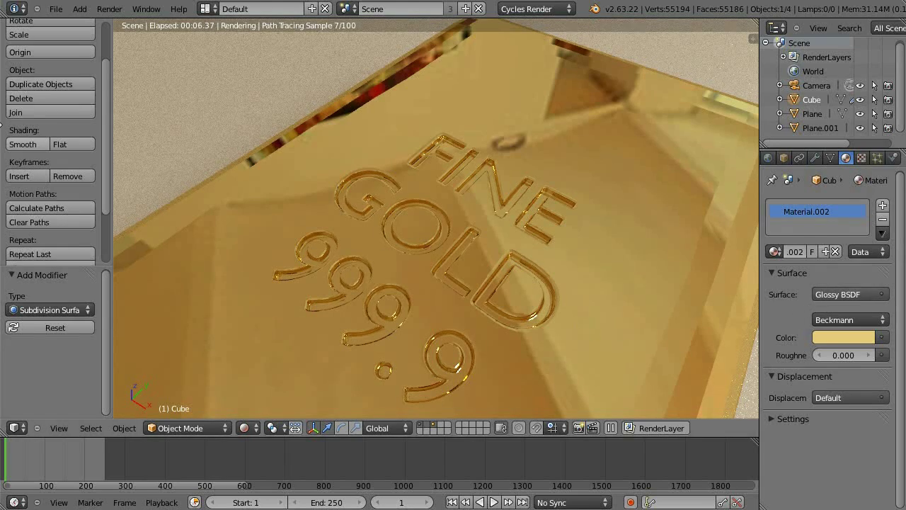
click(60, 144)
scroll(464, 262, down, 6)
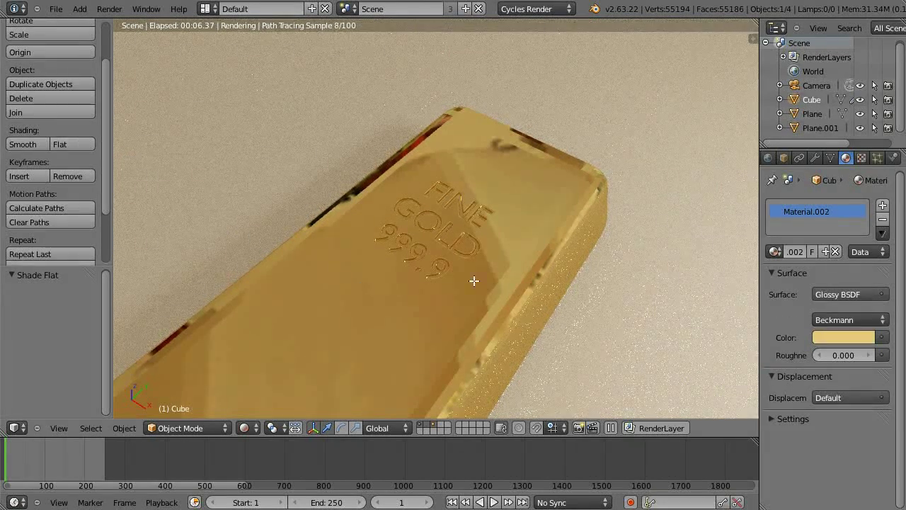
- Select all of the bar's vertices in Edit Mode, then return to Rendered viewport shading
key(Tab)
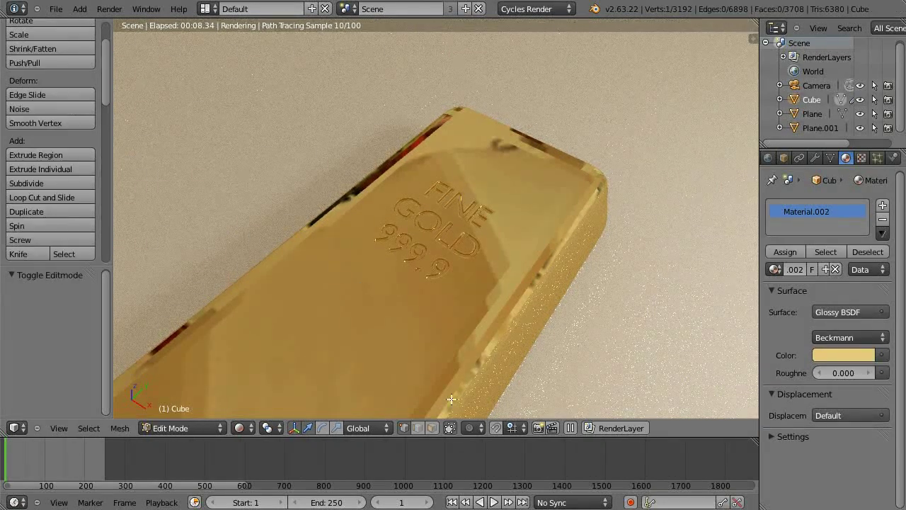
key(a)
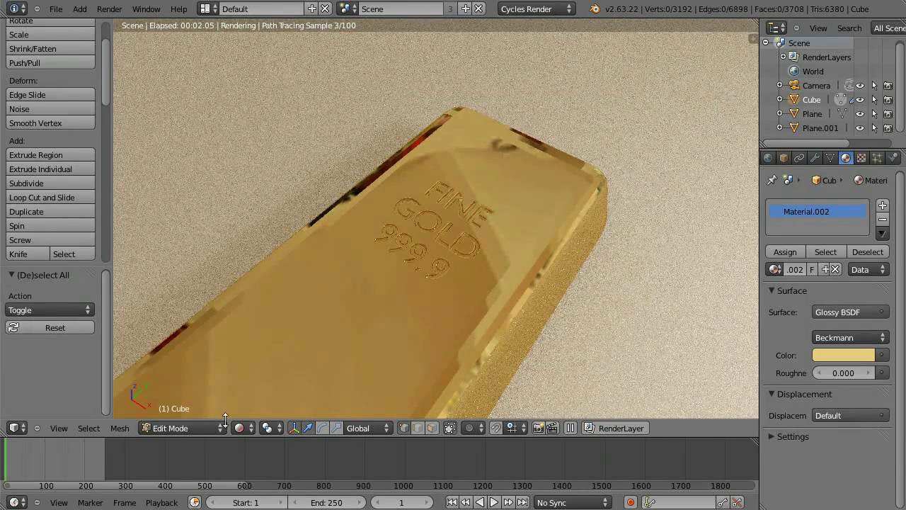
key(z)
key(a)
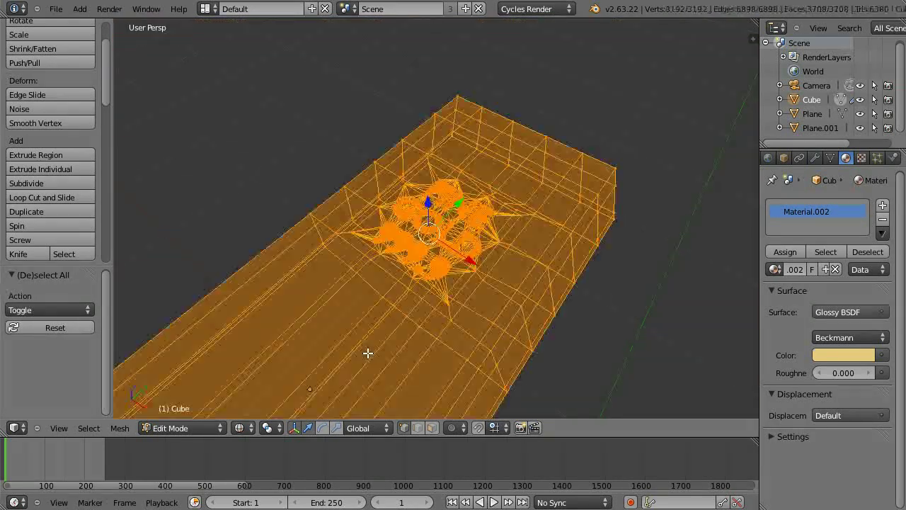
scroll(51, 153, down, 4)
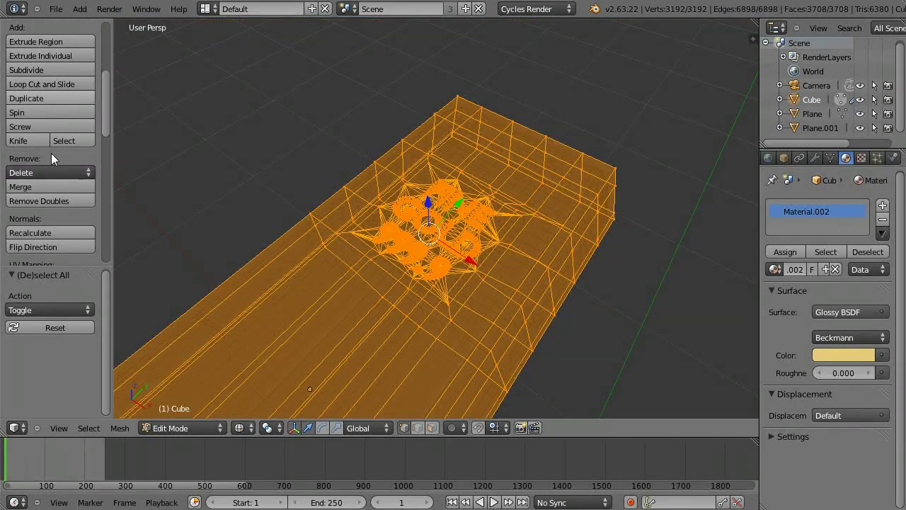
key(Tab)
click(247, 428)
click(313, 334)
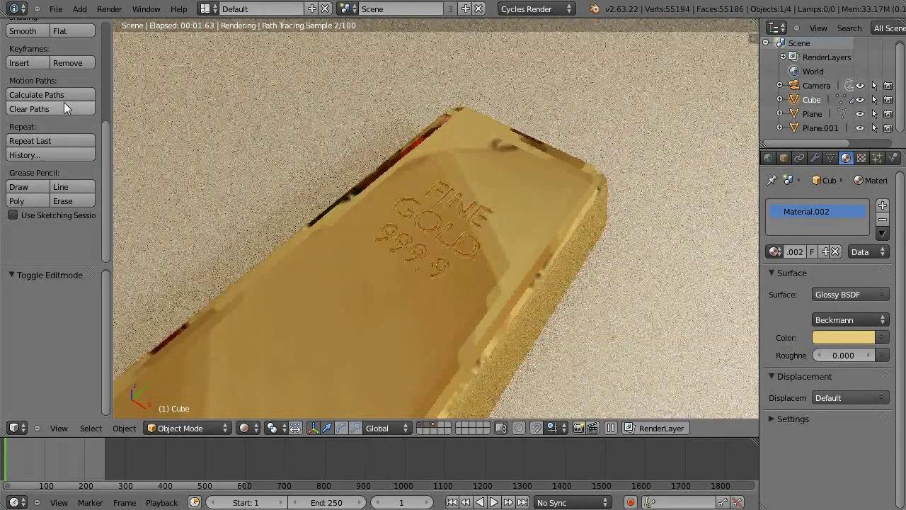
scroll(64, 102, up, 4)
- Try Flat and Smooth shading and removing Subsurf, then undo back to the smooth subdivided bar
click(71, 145)
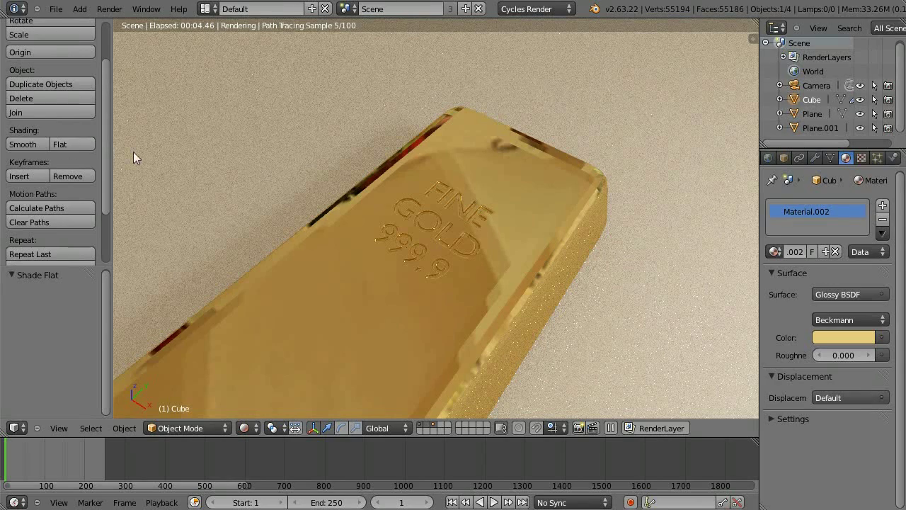
middle_drag(546, 283, 375, 216)
scroll(461, 255, up, 3)
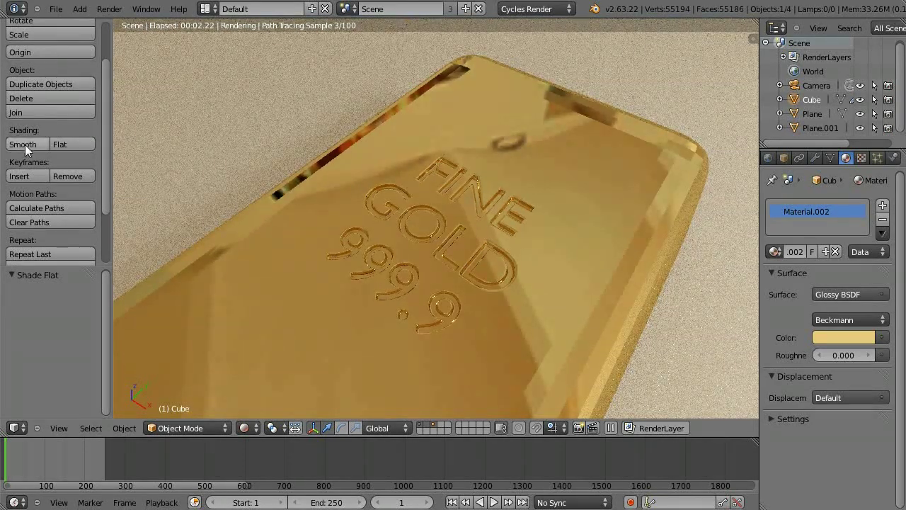
click(24, 145)
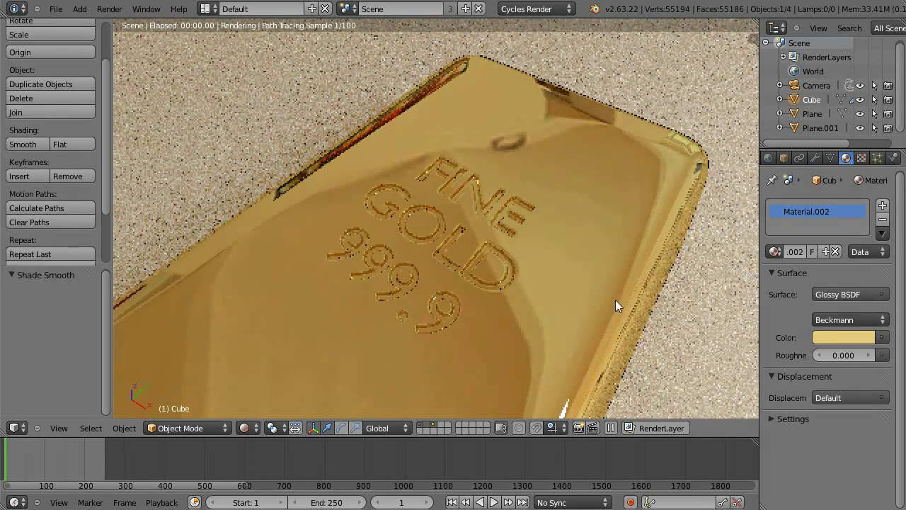
click(820, 157)
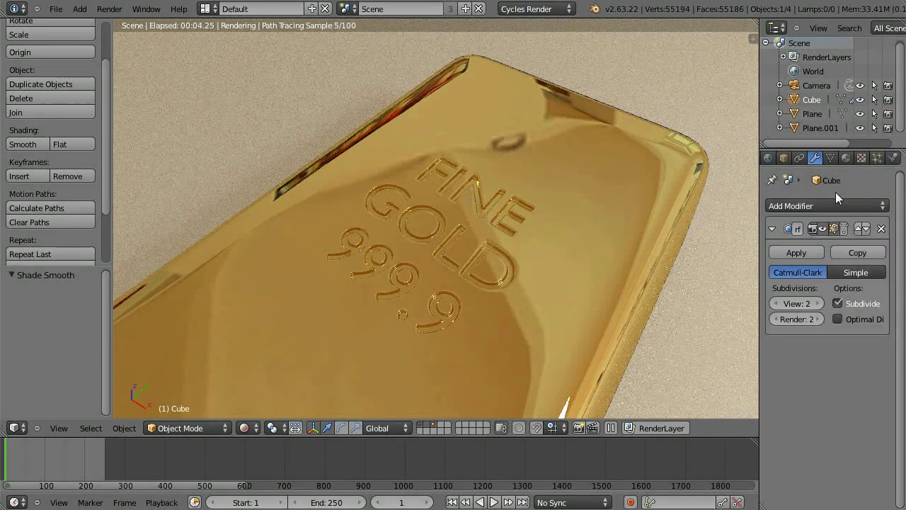
click(881, 229)
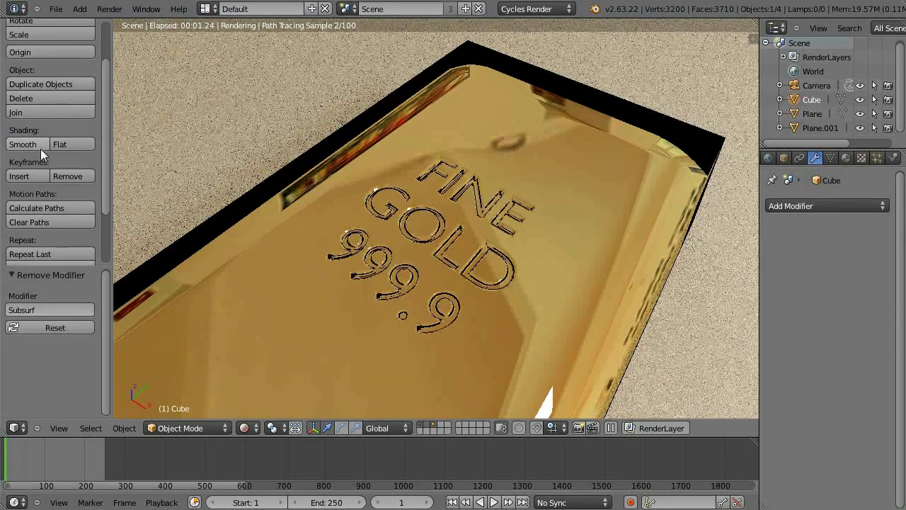
click(73, 145)
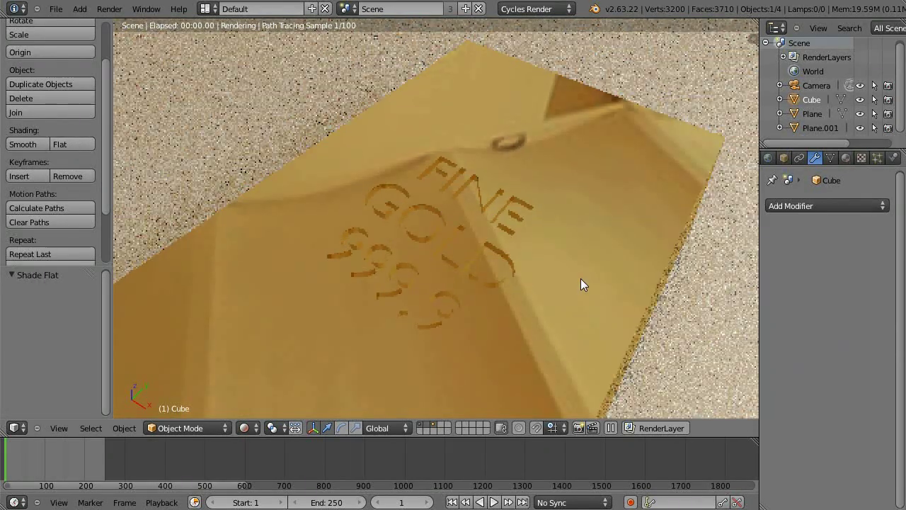
key(ctrl+z)
key(ctrl+z)
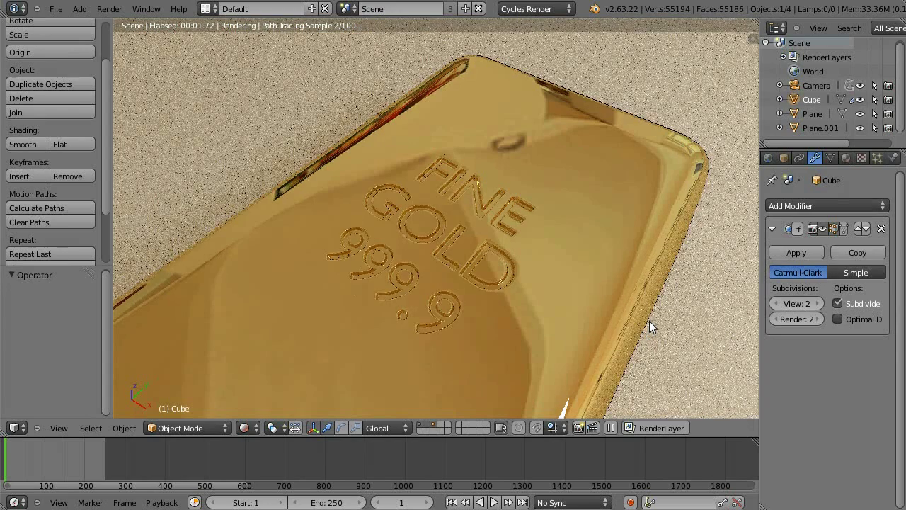
scroll(649, 321, down, 8)
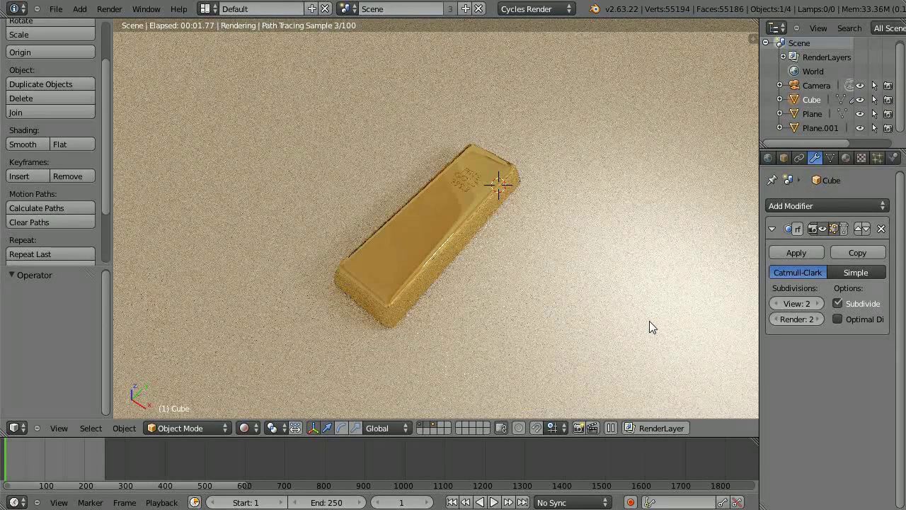